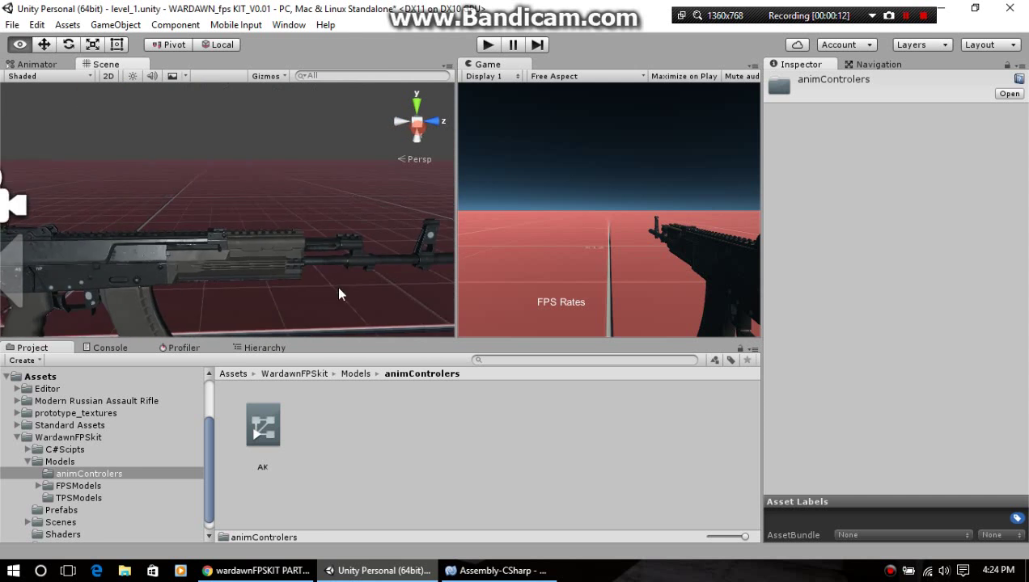
Step: Examine the assault rifle model in the Scene view from several angles and distances
scroll(336, 229, "up", 6)
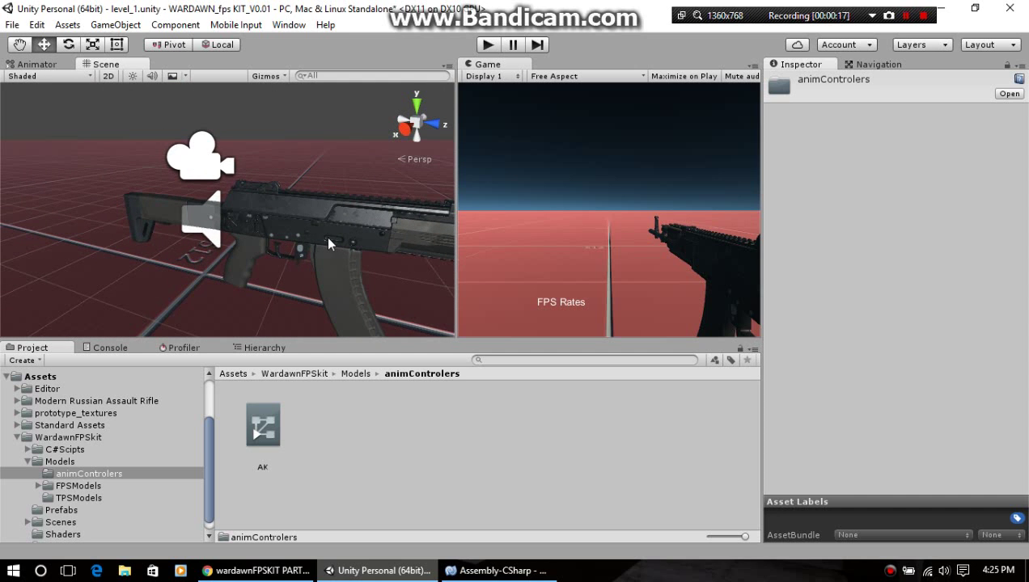
scroll(327, 244, "up", 5)
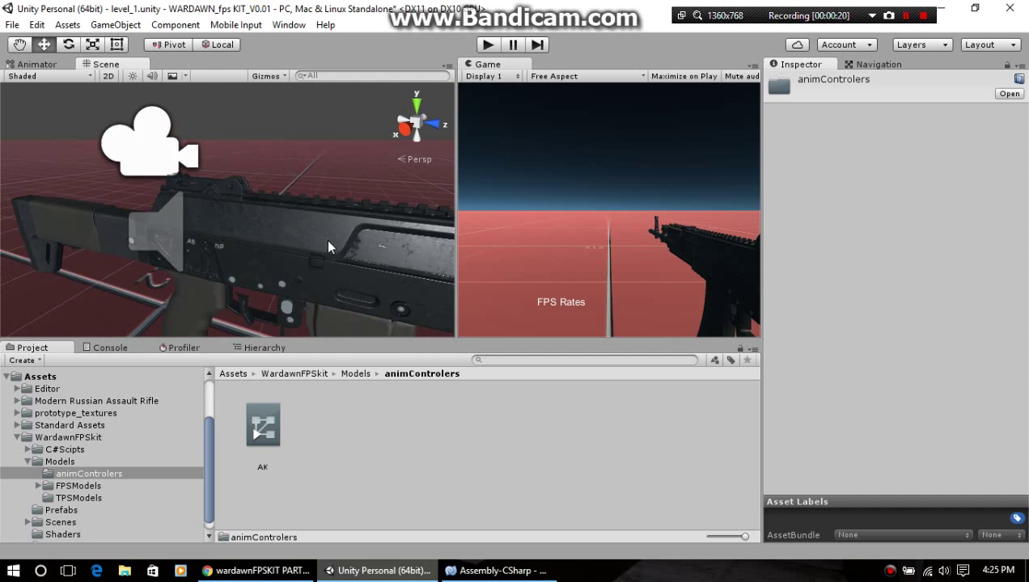
scroll(324, 241, "down", 6)
right_click_drag(298, 236, 281, 263)
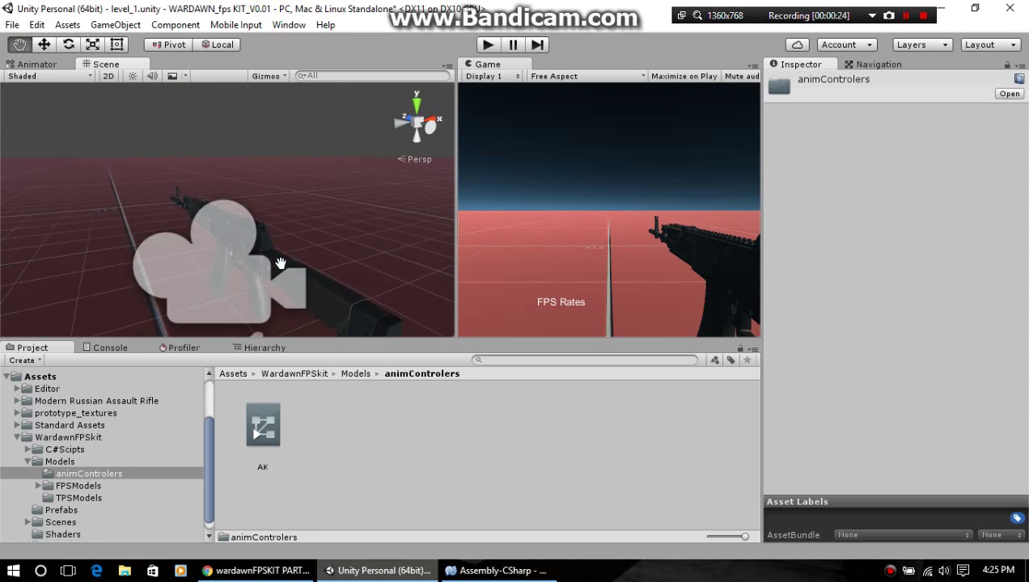
middle_click_drag(280, 263, 324, 271)
right_click_drag(250, 272, 298, 280)
mouse_move(298, 280)
middle_mouse_down()
mouse_move(369, 271)
mouse_move(318, 277)
middle_mouse_up()
scroll(375, 269, "up", 2)
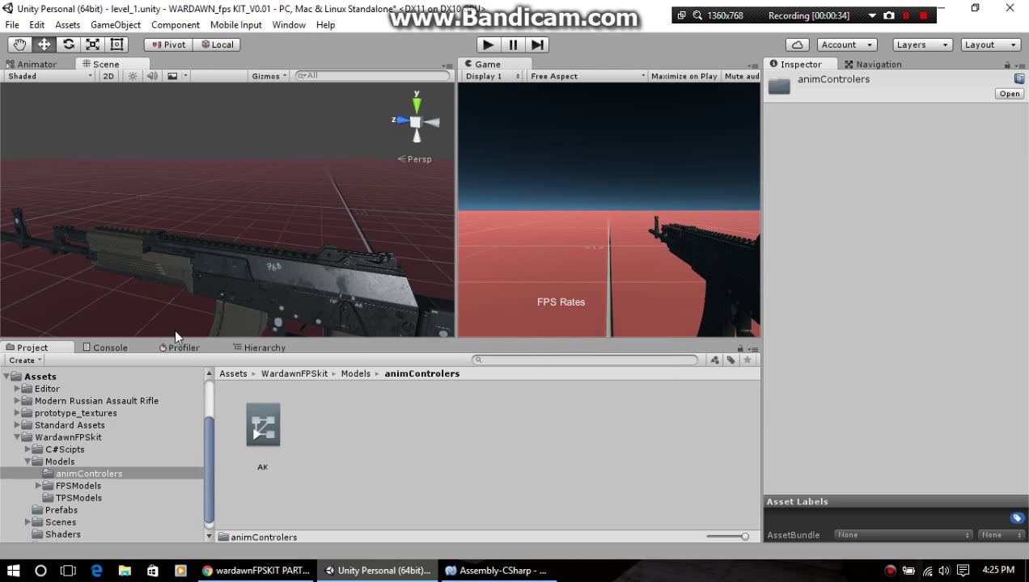
scroll(332, 277, "down", 2)
scroll(335, 286, "down", 2)
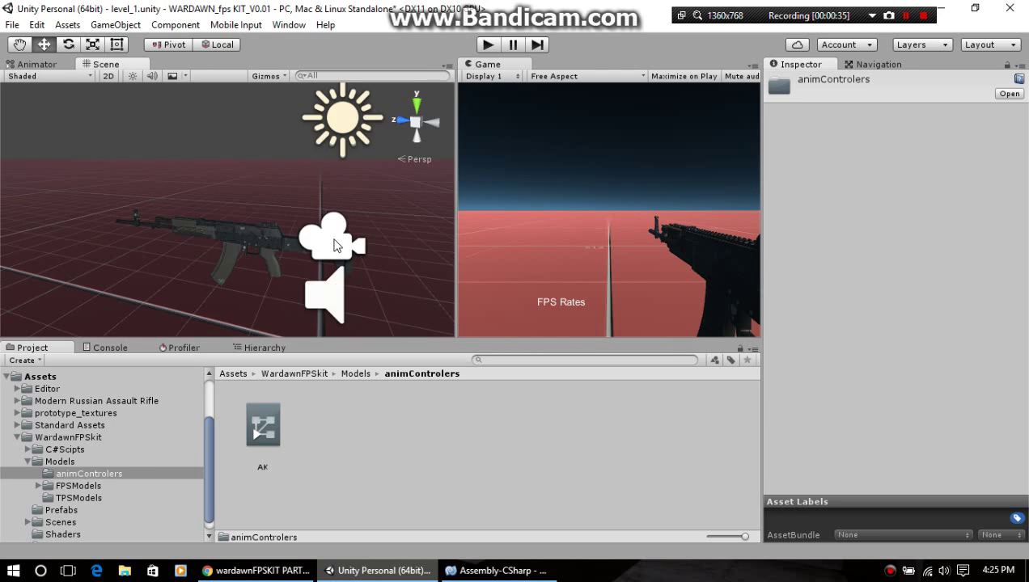
scroll(291, 261, "up", 2)
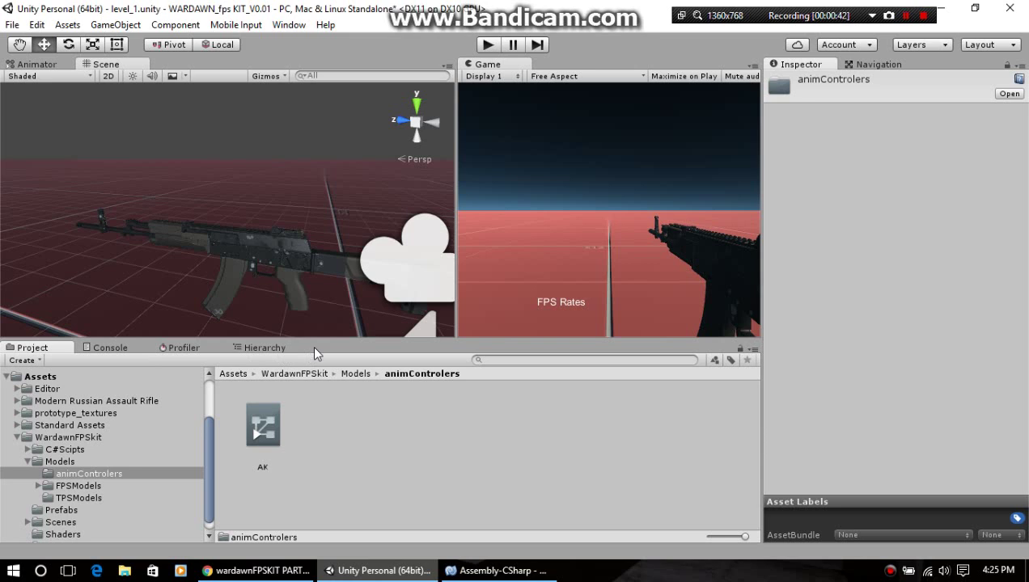
right_click(259, 349)
mouse_move(331, 392)
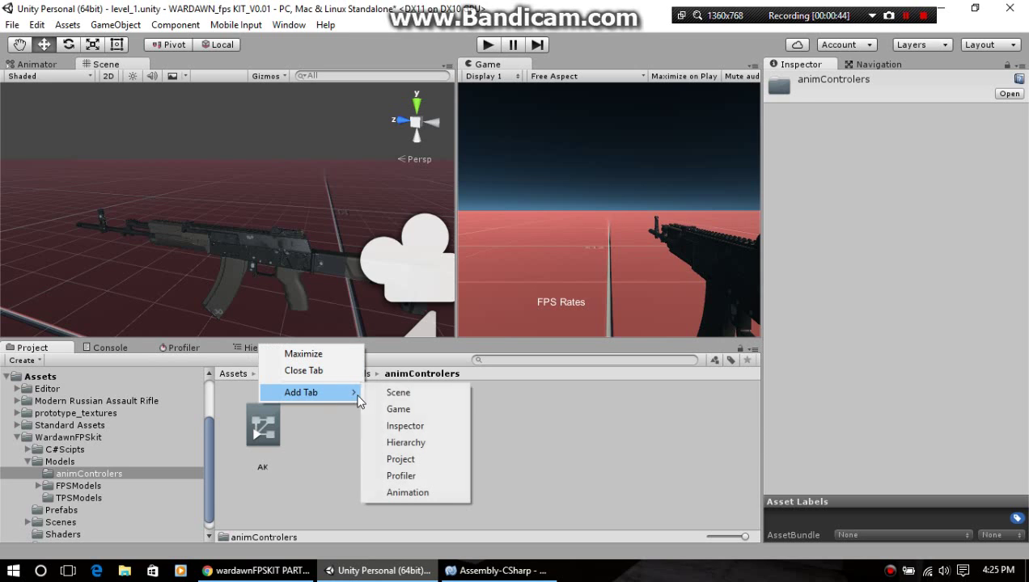
left_click(447, 341)
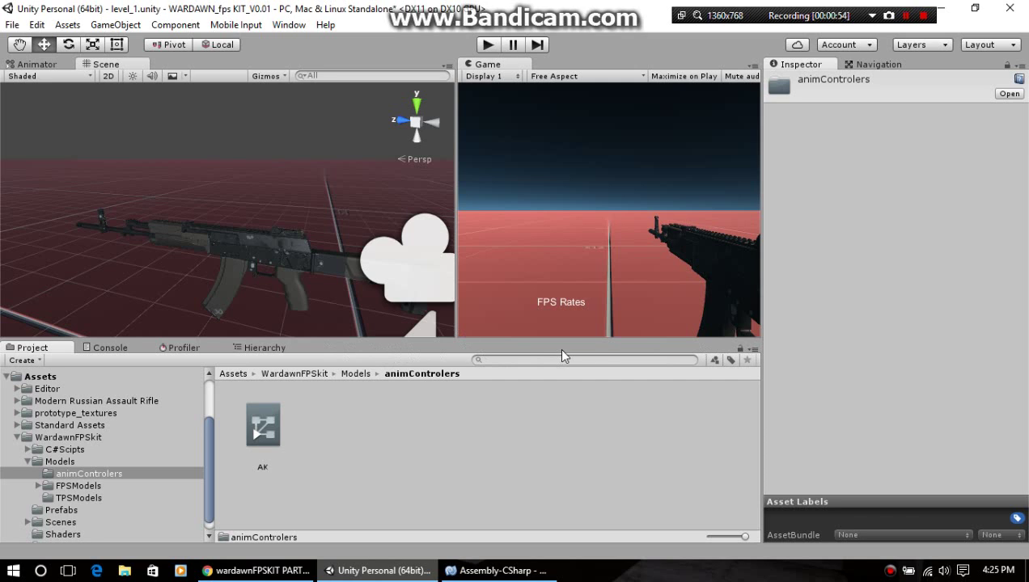
Step: Add an Animation window to the same dock area as the Hierarchy
right_click(236, 349)
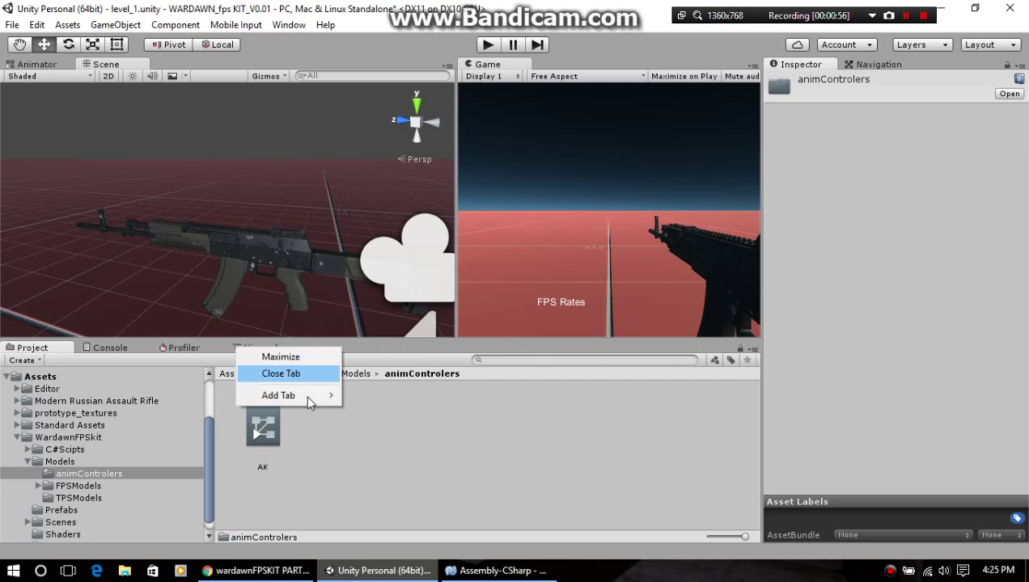
mouse_move(307, 396)
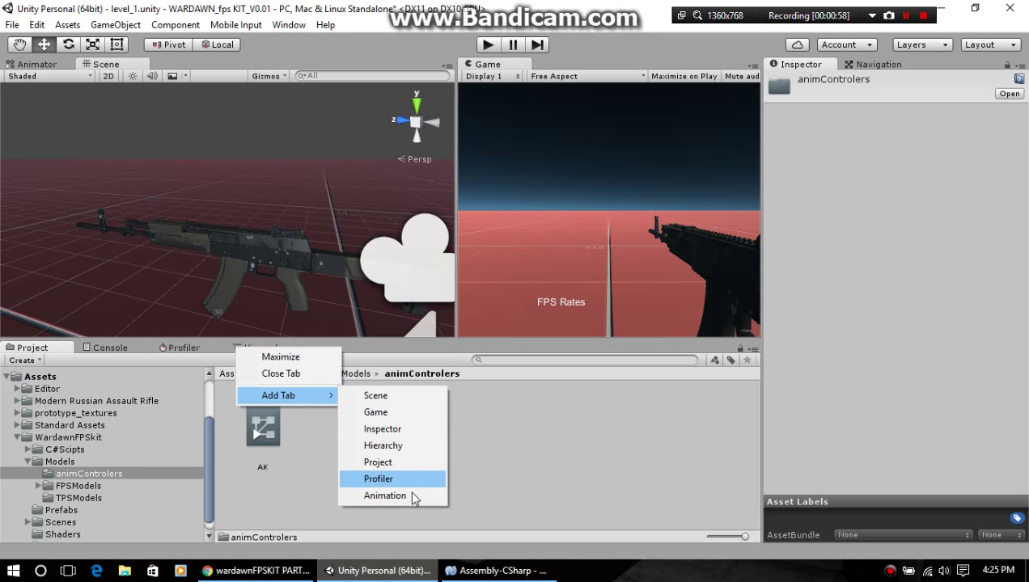
left_click(385, 495)
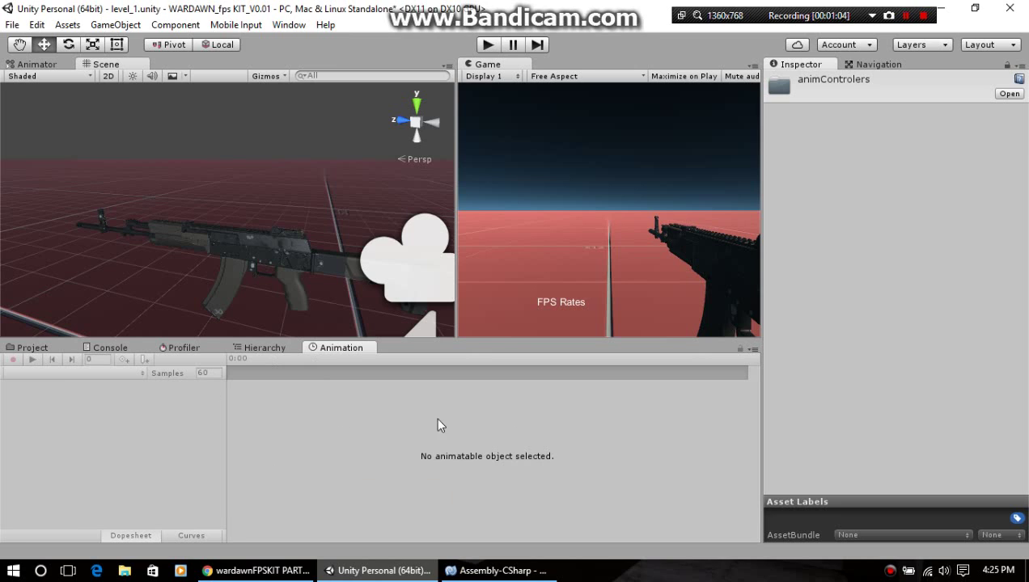
Step: Review the layers and parameters lists of the Animator window and return to the Scene view
left_click(45, 64)
left_click(69, 77)
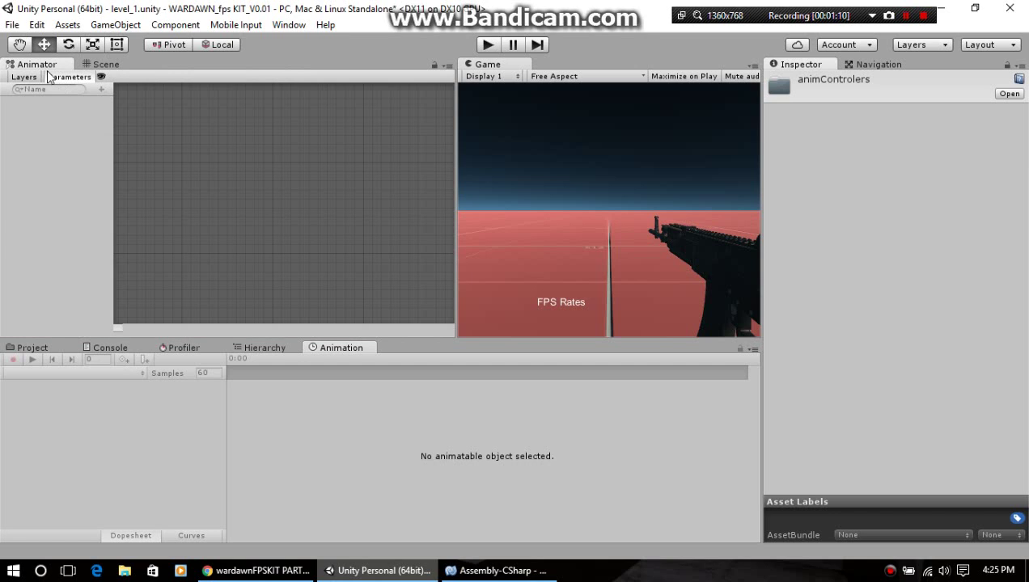
left_click(35, 79)
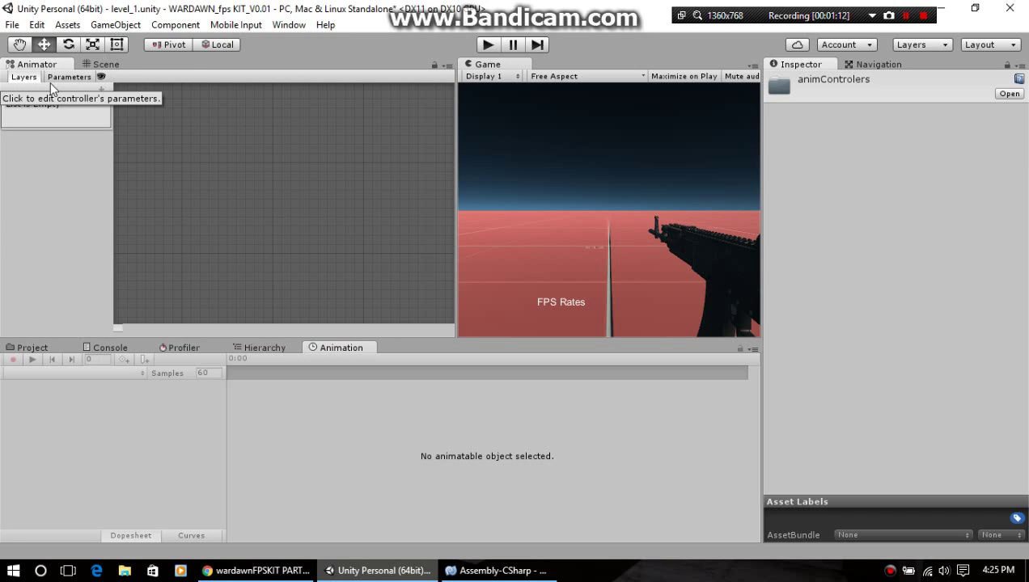
left_click(54, 79)
left_click(21, 78)
left_click(106, 61)
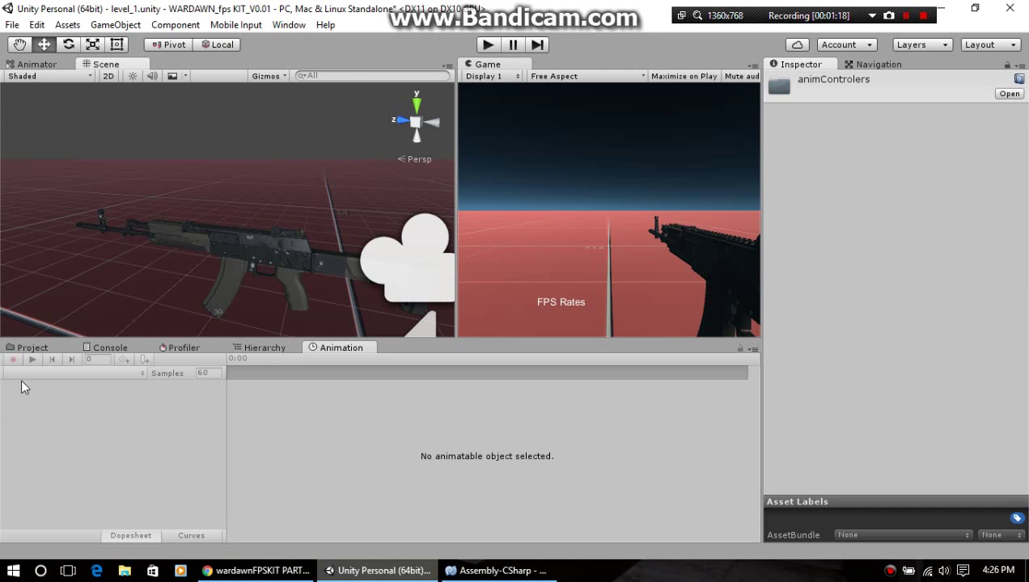
Step: Expand the Modern Russian AR object in the hierarchy, check its AK12 child and select the parent object again
left_click(32, 349)
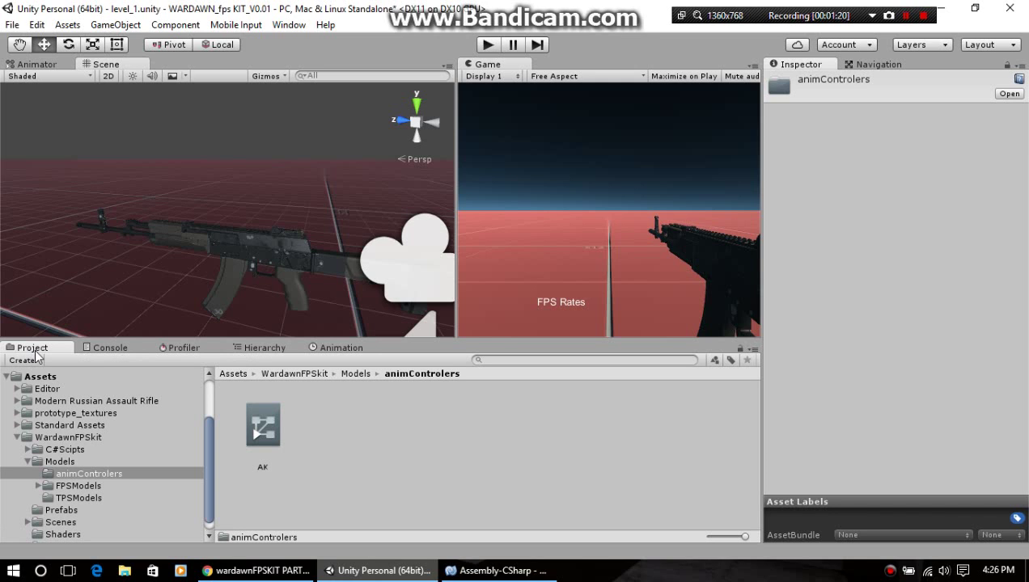
left_click(263, 347)
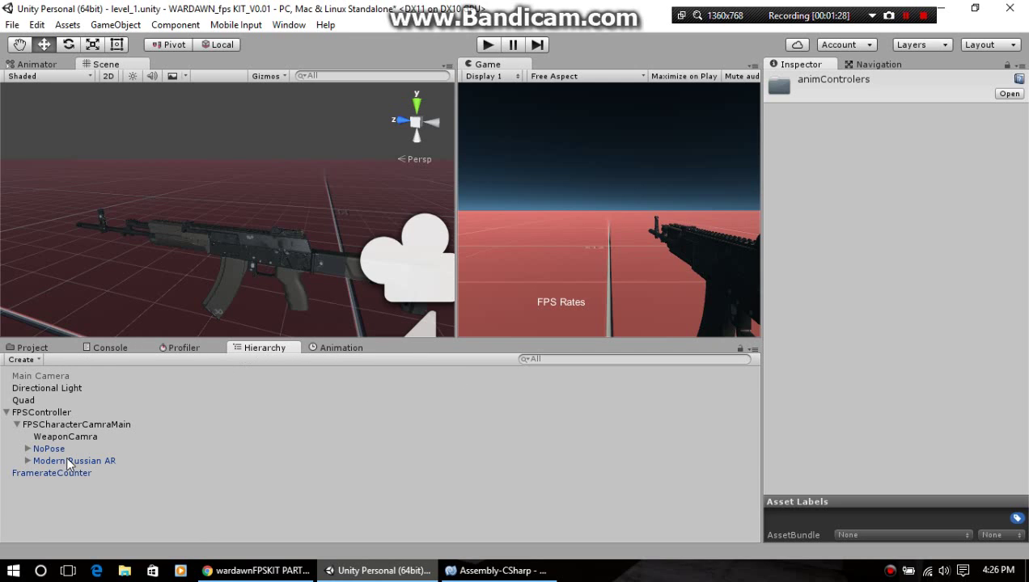
left_click(91, 462)
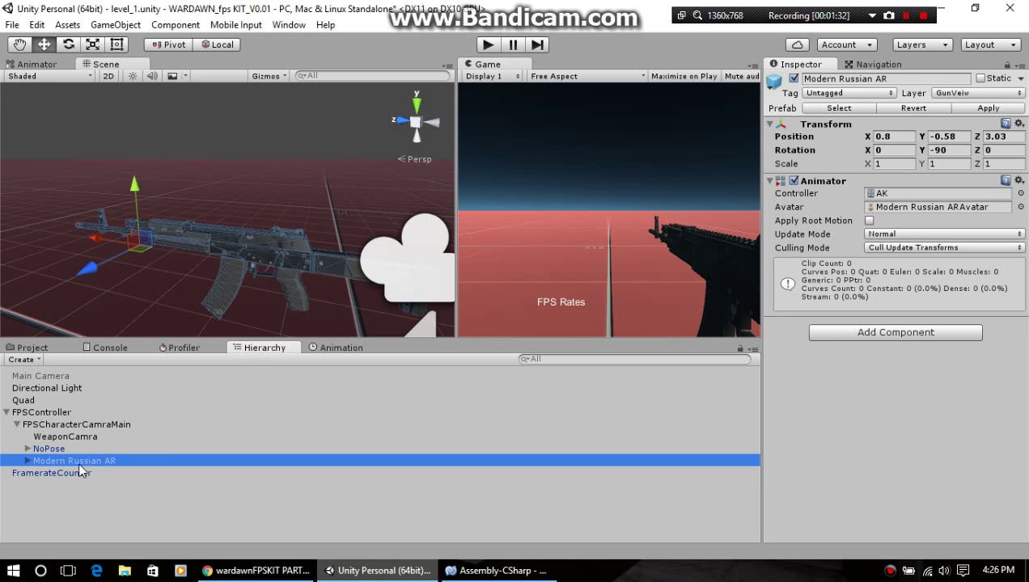
left_click(27, 461)
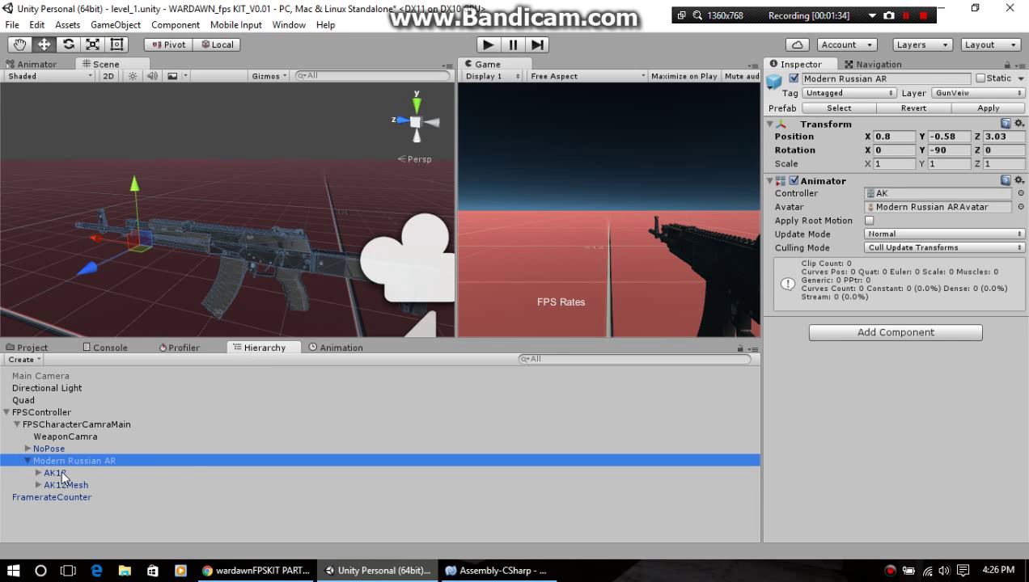
left_click(73, 473)
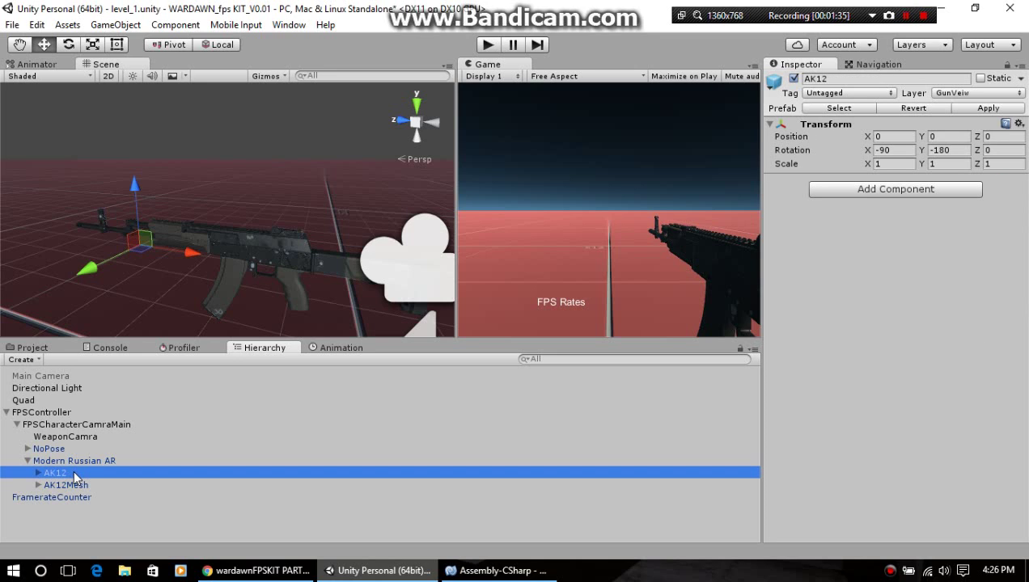
left_click(77, 460)
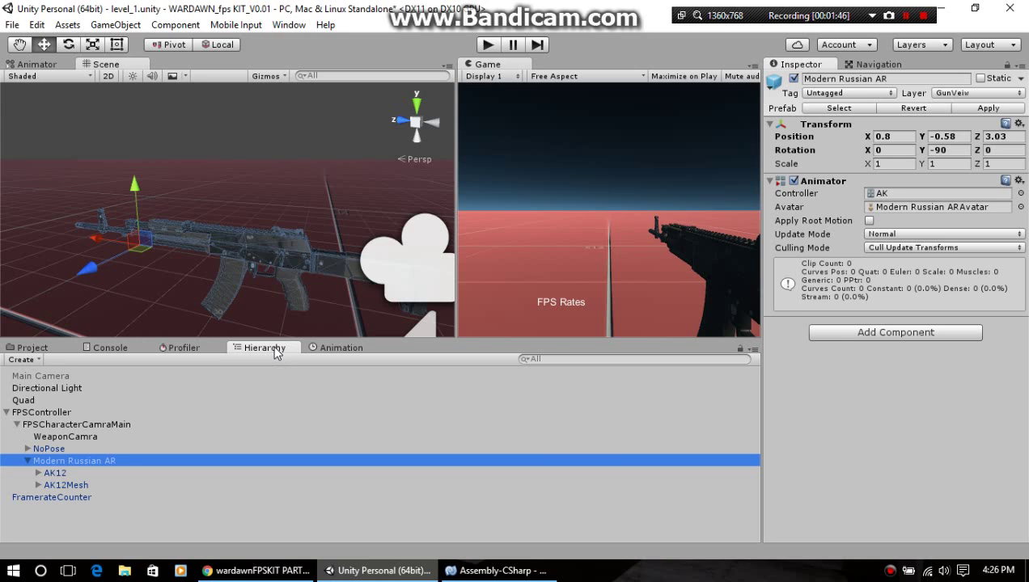
Step: Dock the Hierarchy beside the Scene view and bring up the Animation window with Modern Russian AR selected
left_click_drag(275, 353, 83, 156)
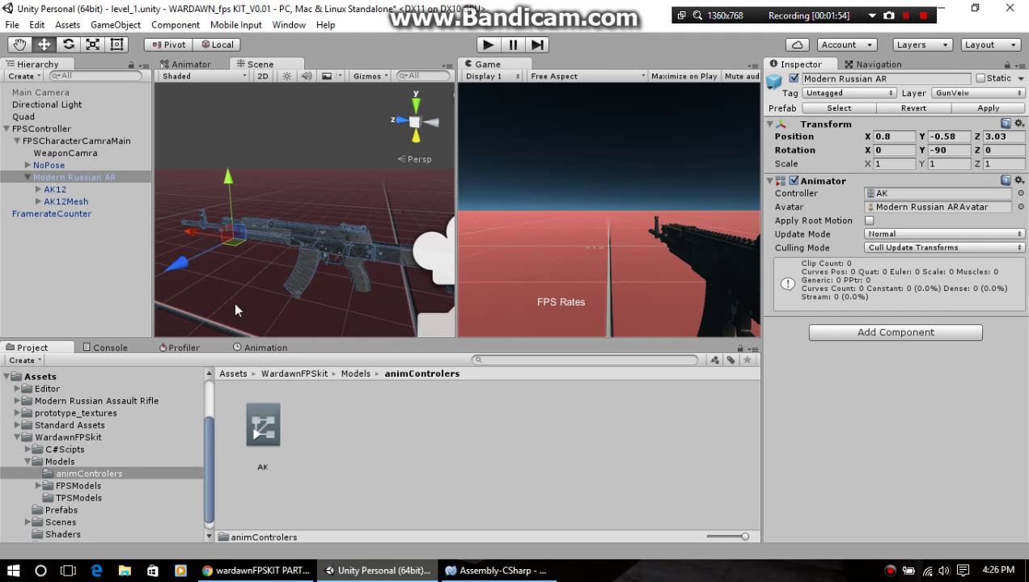
left_click(257, 349)
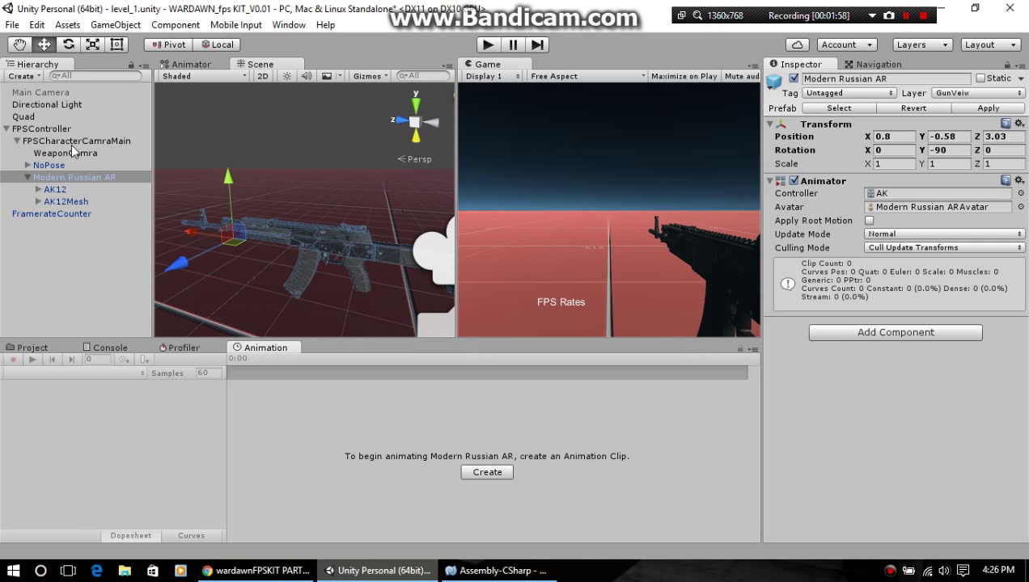
left_click(76, 177)
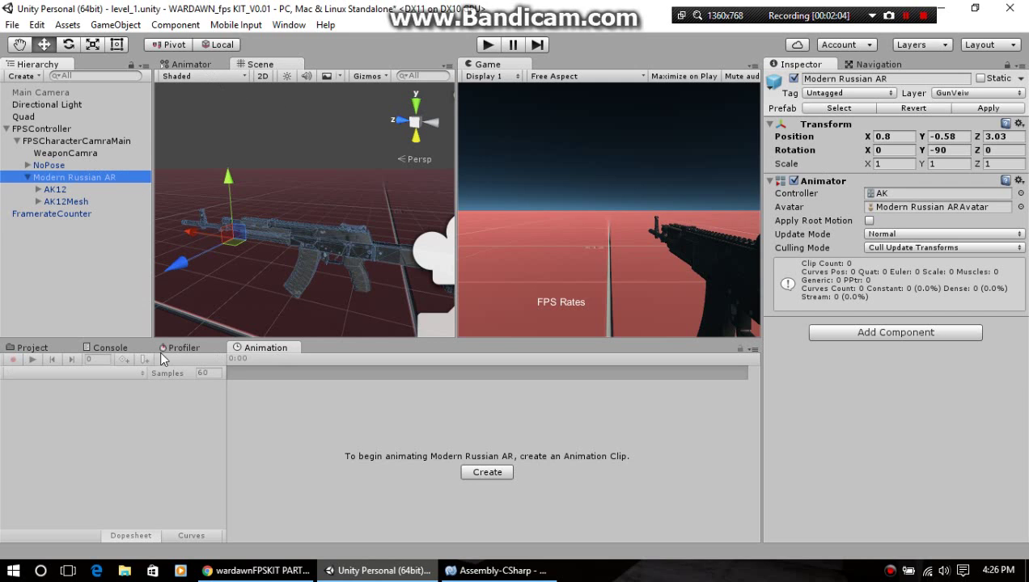
Step: Create a new animation clip named Draw in the animControlers folder
left_click(26, 348)
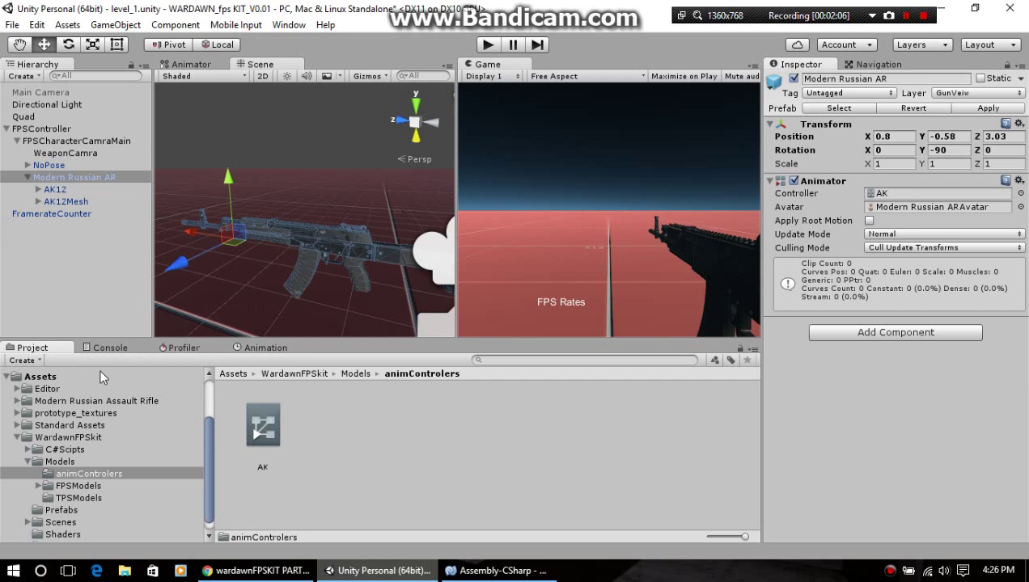
right_click(320, 426)
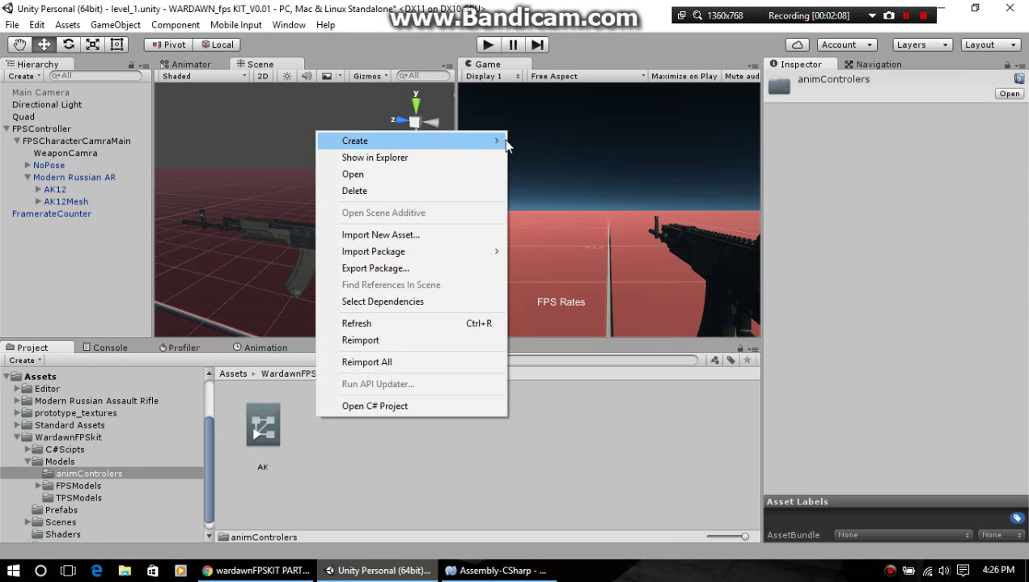
mouse_move(493, 143)
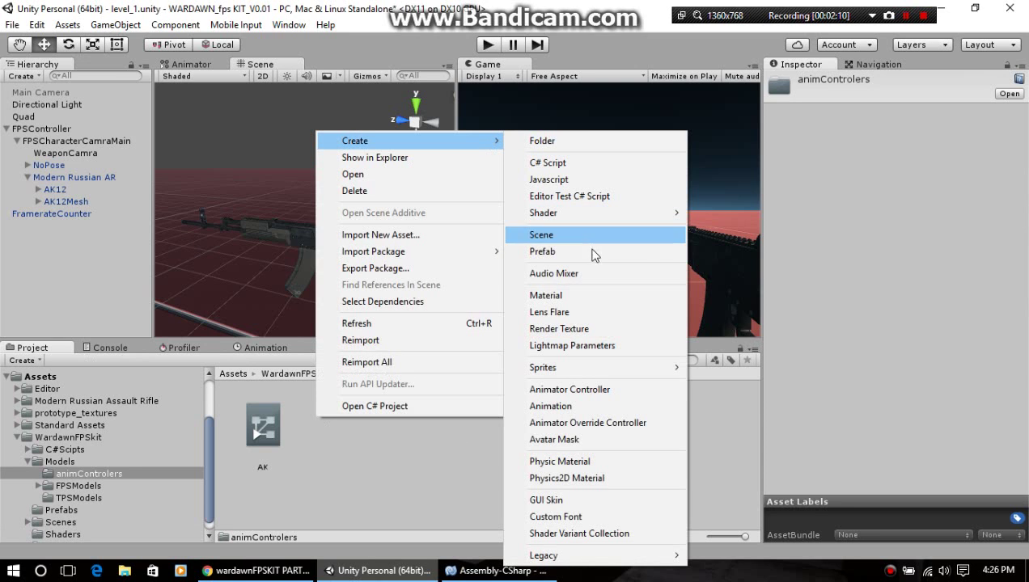
left_click(610, 406)
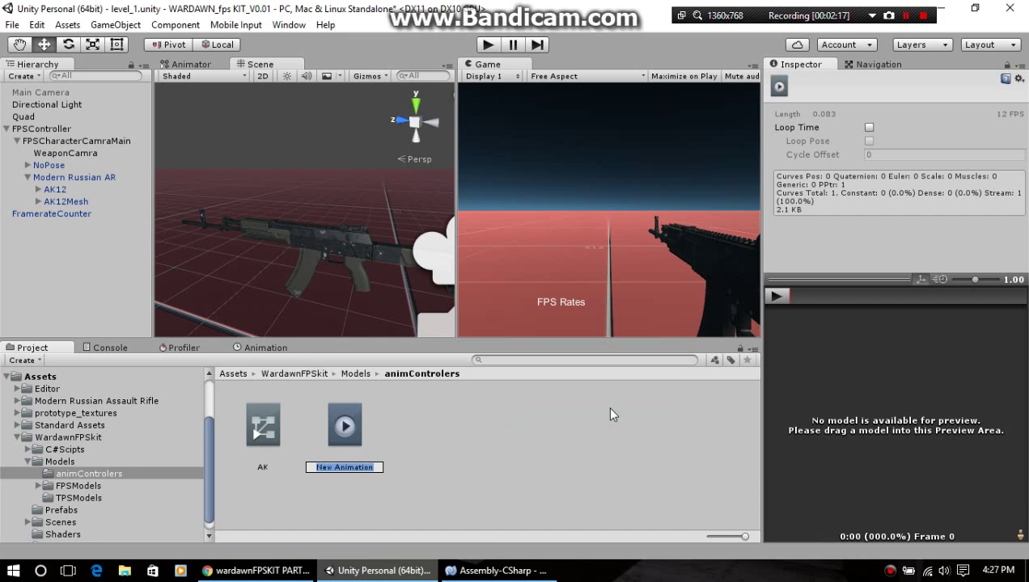
type("Draw")
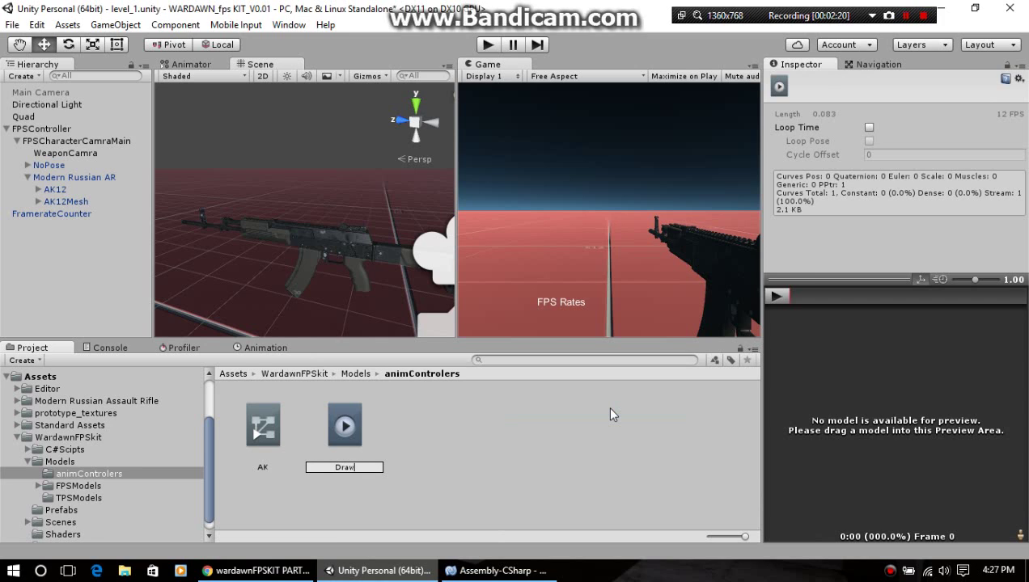
key("Return")
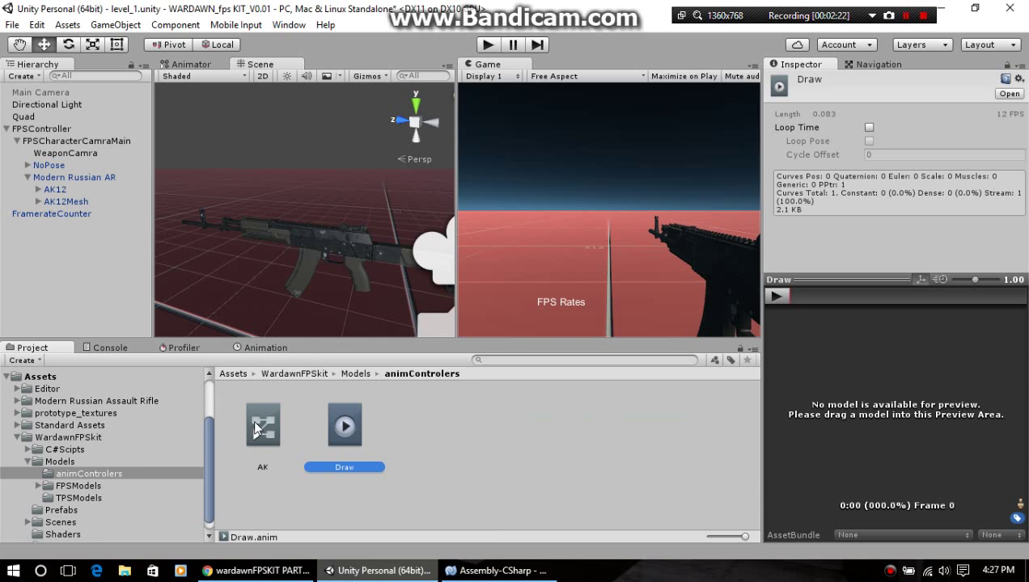
left_click(428, 438)
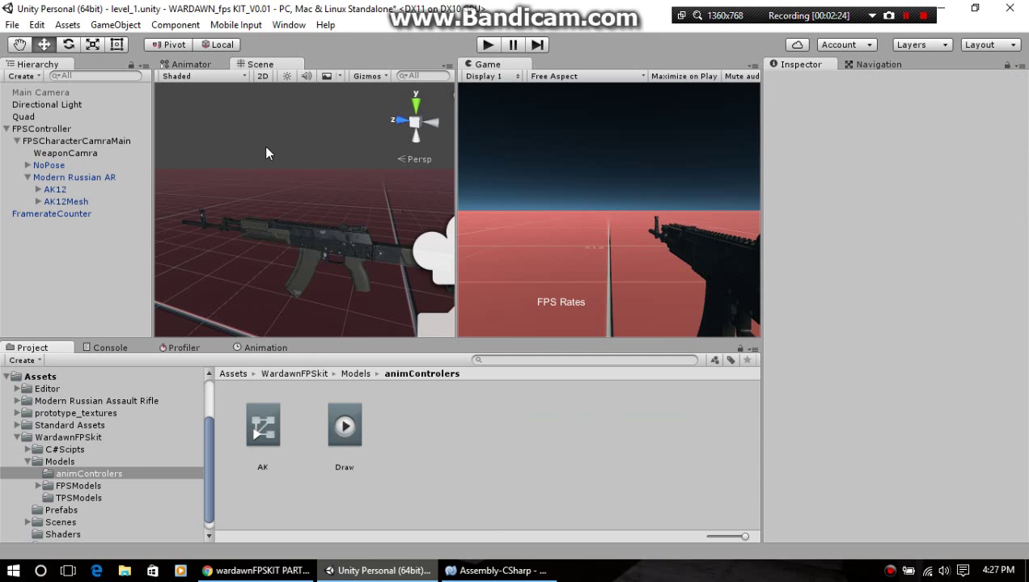
Step: Bring up the Animator window and widen it at the expense of the Game view
left_click(188, 65)
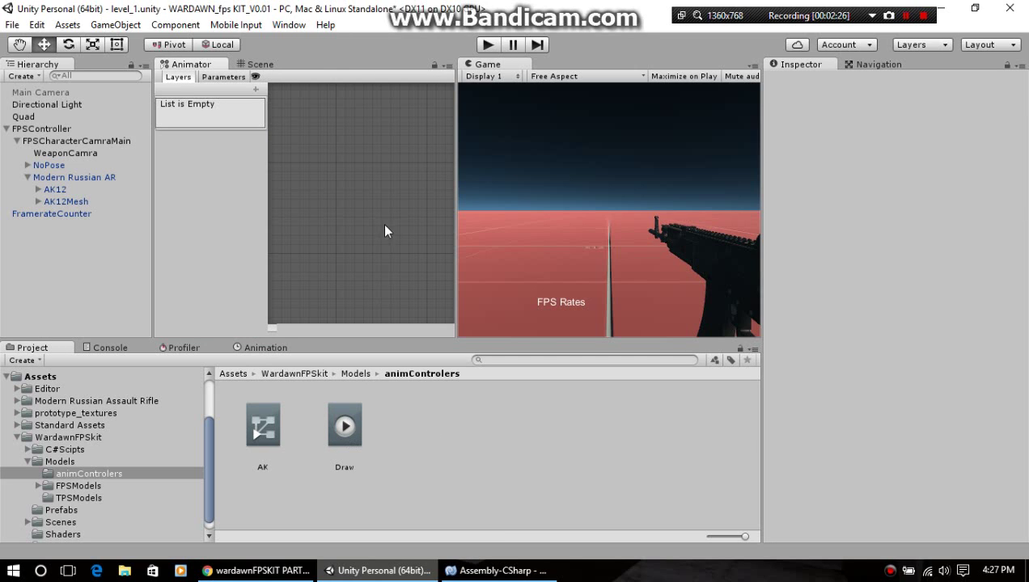
mouse_move(458, 200)
left_mouse_down()
mouse_move(594, 211)
mouse_move(577, 213)
left_mouse_up()
Step: Try to add the Draw clip to the Animator graph without an object selected, and check its parameters and layers
mouse_move(346, 422)
left_mouse_down()
mouse_move(459, 195)
mouse_move(448, 207)
left_mouse_up()
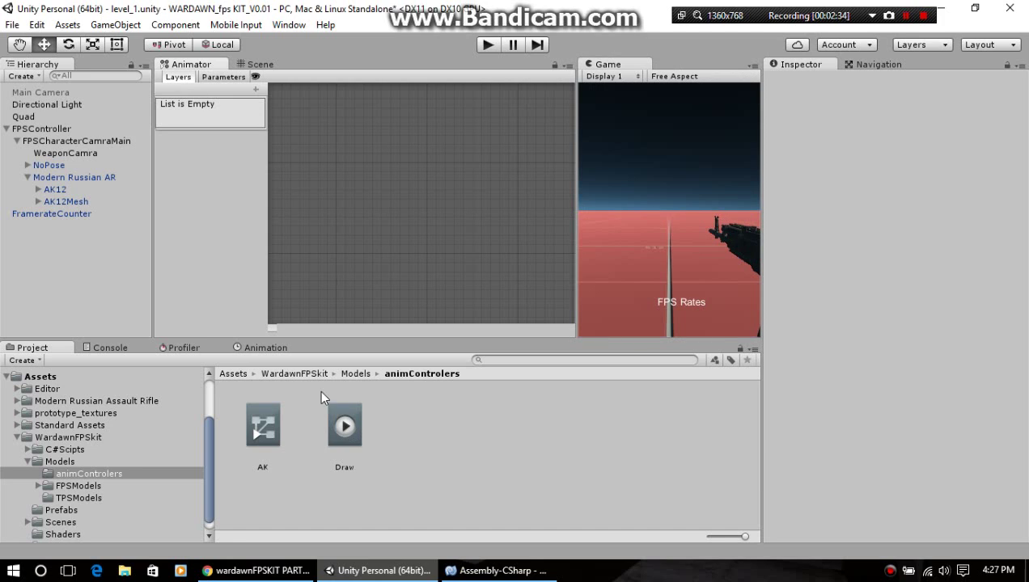
left_click_drag(344, 426, 422, 203)
left_click(204, 79)
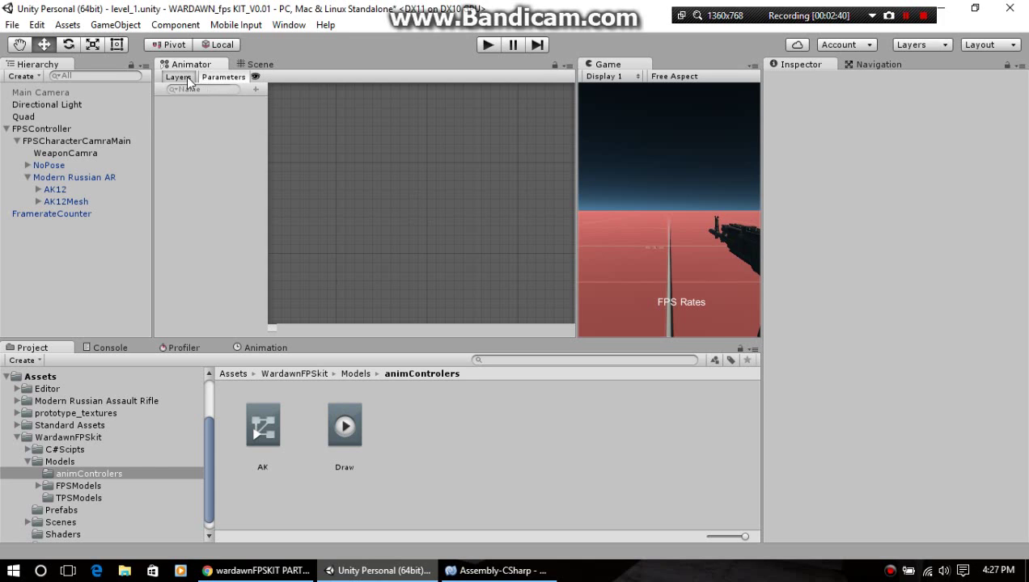
left_click(186, 76)
Step: Select Modern Russian AR and place the Draw clip as a state in its AK controller's Base Layer
left_click(71, 178)
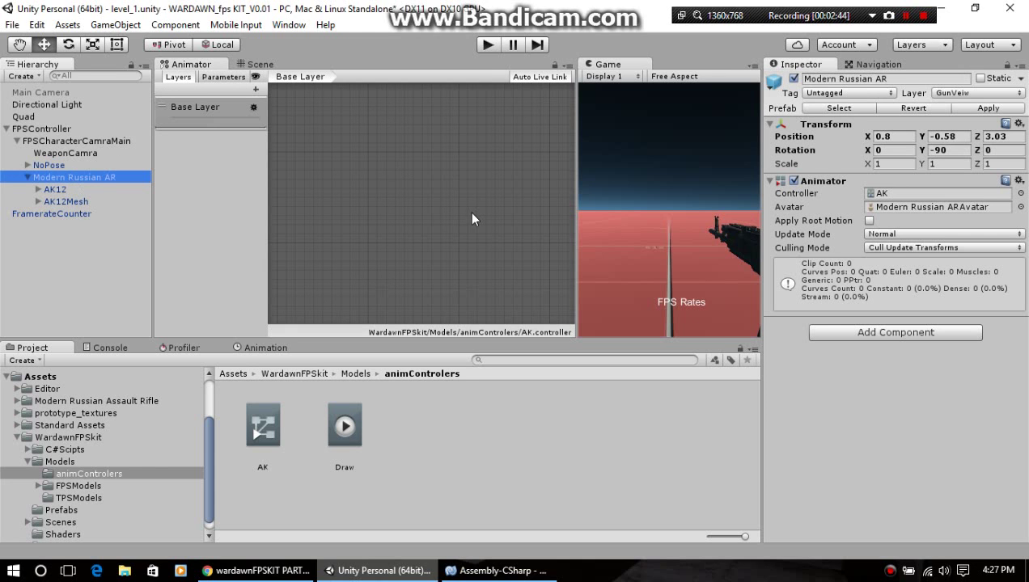
left_click_drag(332, 428, 406, 187)
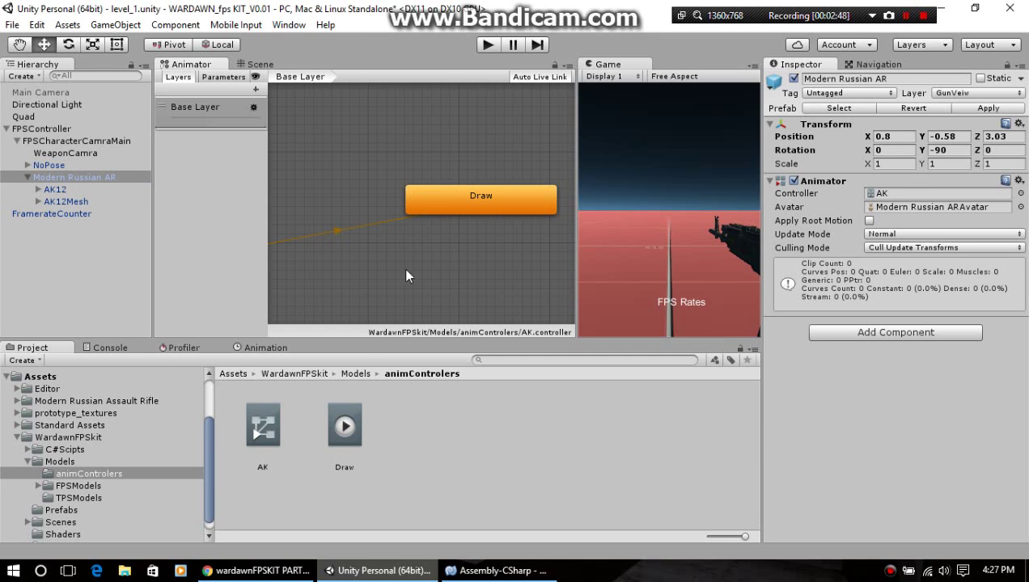
Step: Close the Profiler tab and return to the Project window after glancing at the Console
scroll(484, 224, "down", 3)
scroll(483, 201, "up", 4)
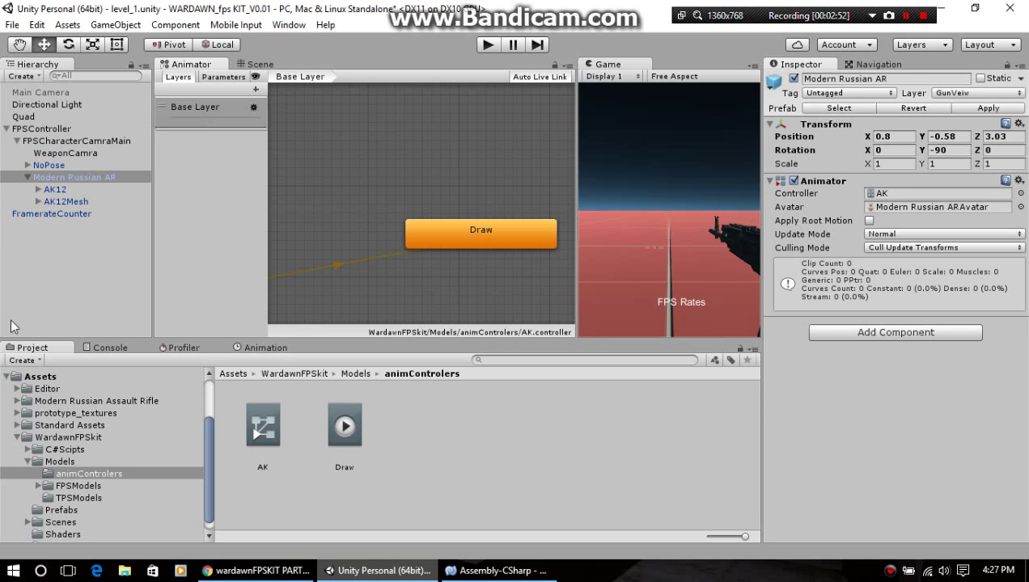
left_click(183, 346)
right_click(183, 346)
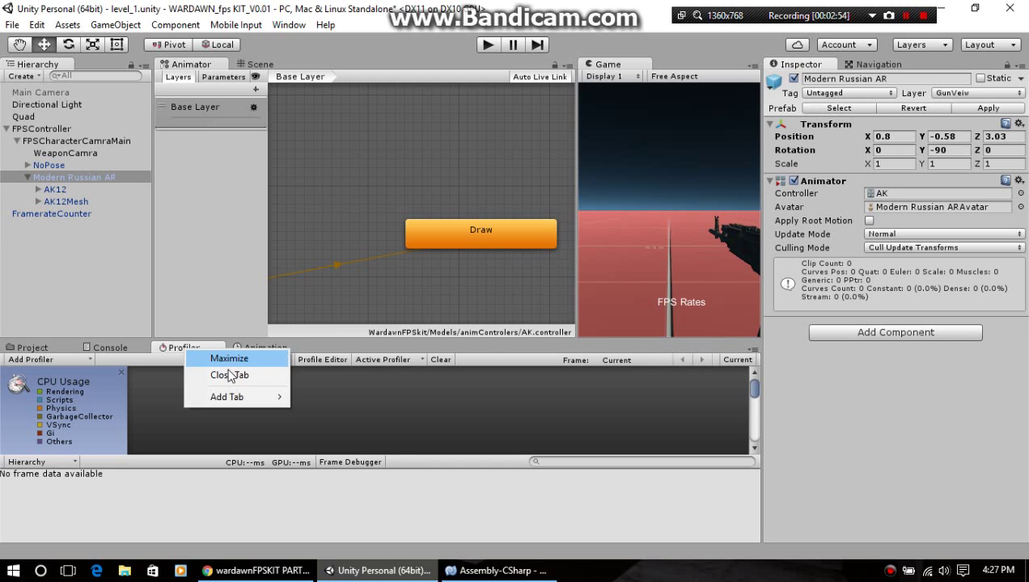
left_click(230, 375)
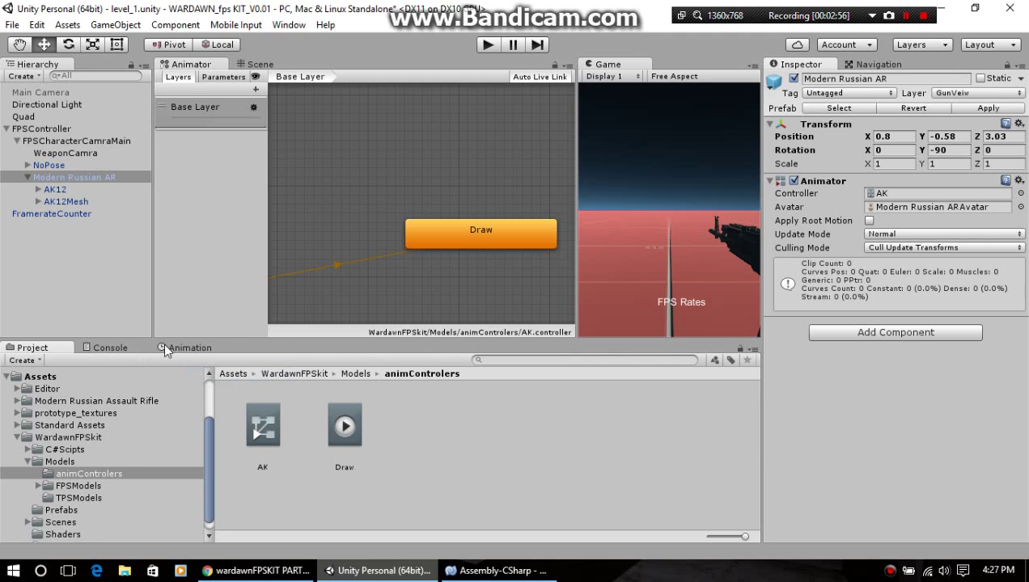
left_click(89, 349)
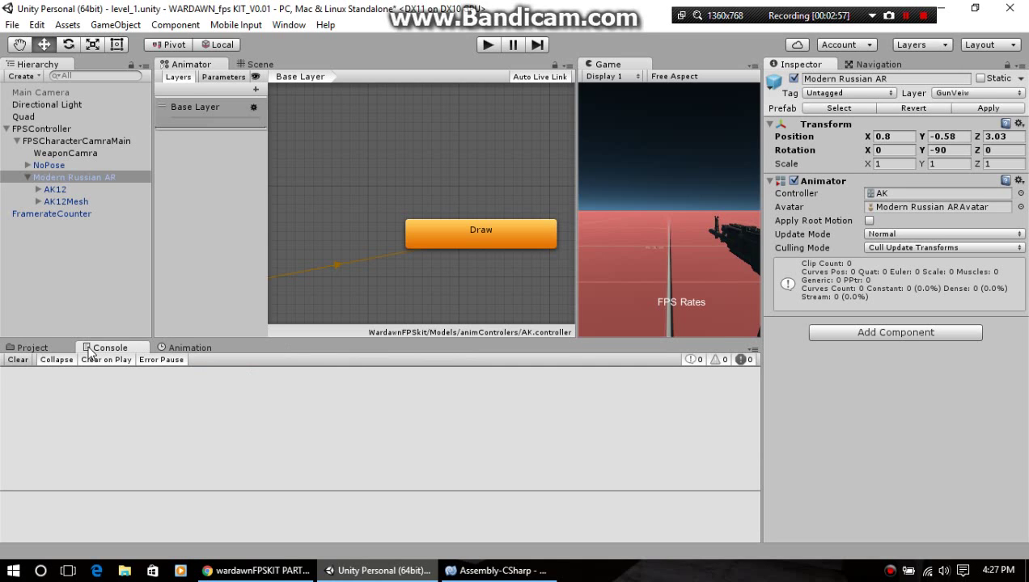
left_click(48, 349)
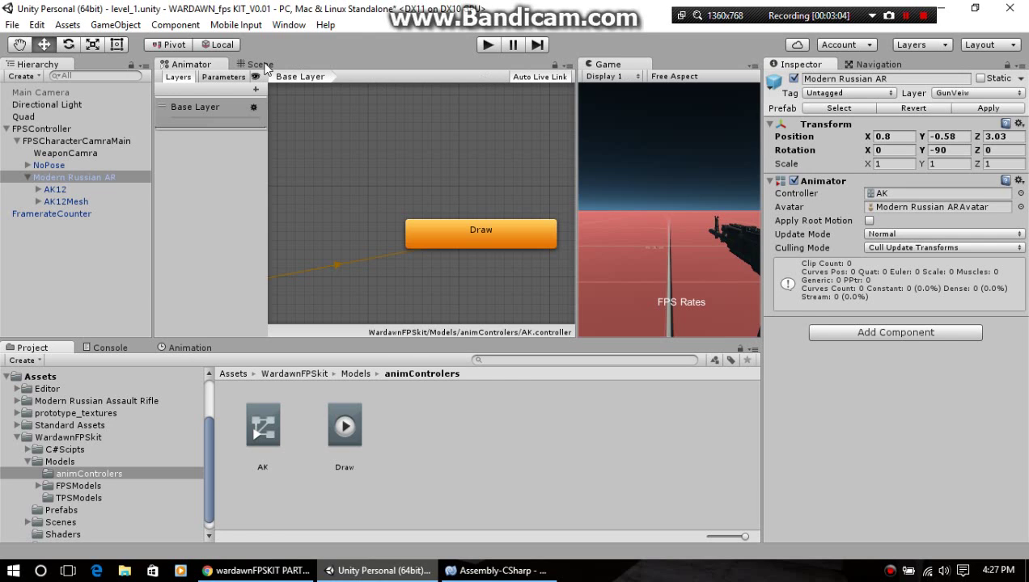
Step: Widen the Game view at the expense of the Animator and check the Draw state's settings and the controller's parameters
mouse_move(580, 137)
left_mouse_down()
mouse_move(449, 143)
mouse_move(458, 139)
left_mouse_up()
left_click(433, 234)
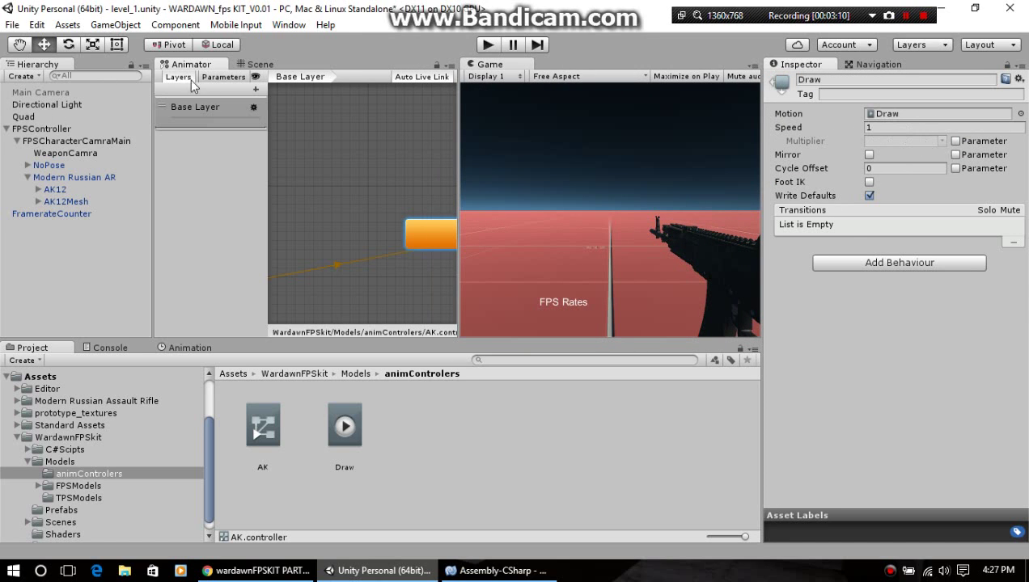
left_click(229, 77)
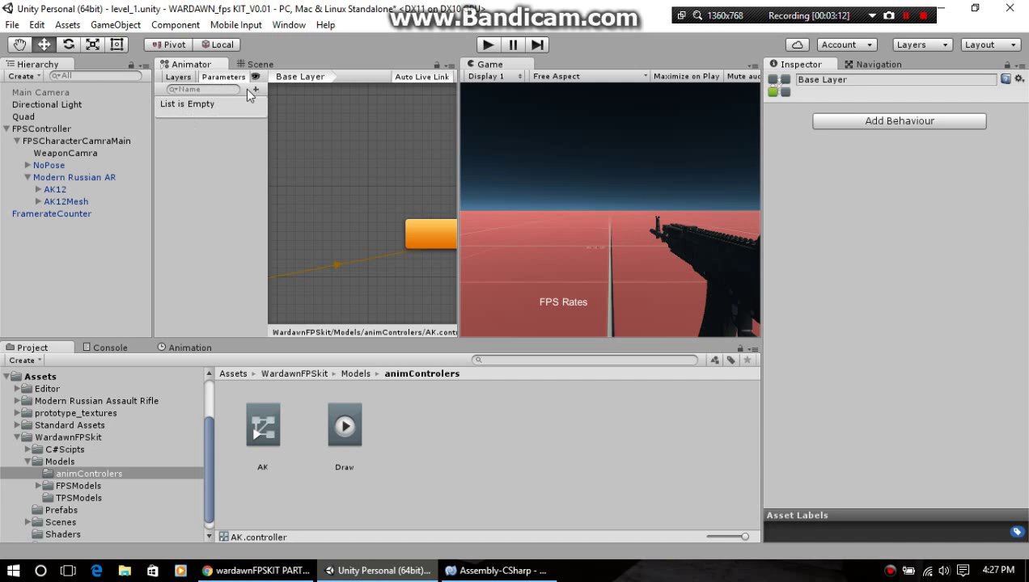
left_click(177, 77)
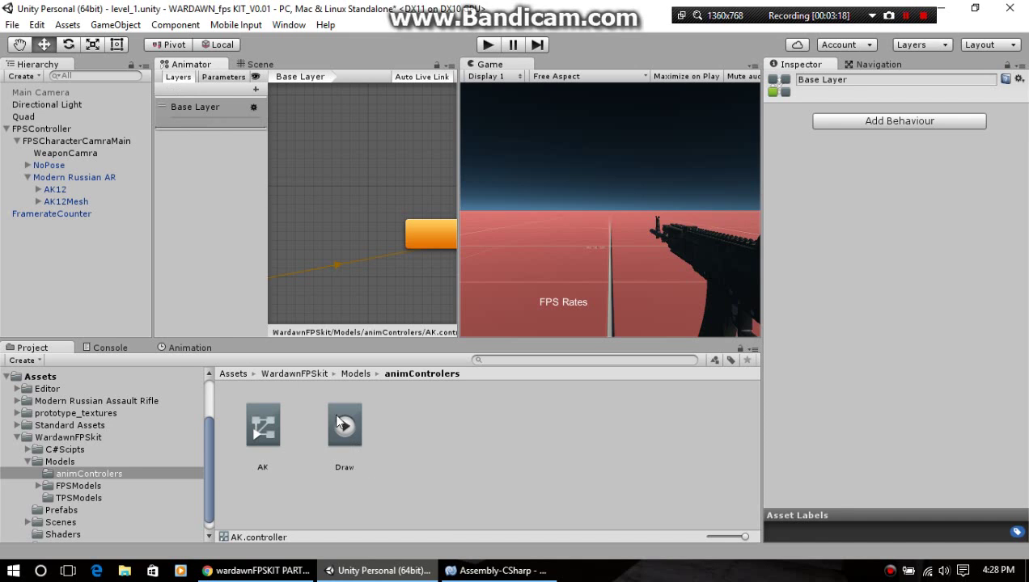
Step: Bring up the Draw clip in the Animation window for Modern Russian AR and remove its missing Sprite property
left_click(186, 350)
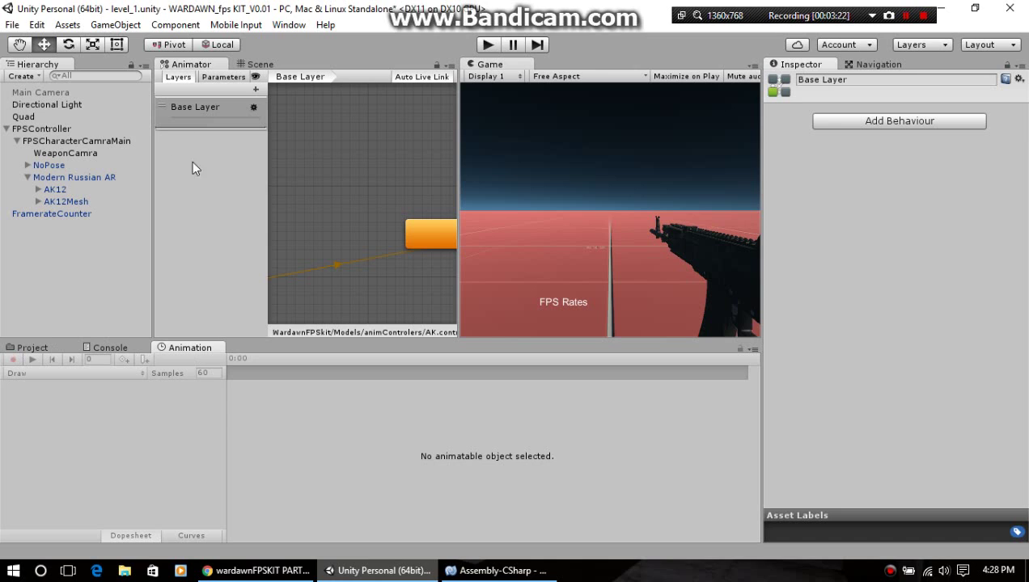
left_click(434, 240)
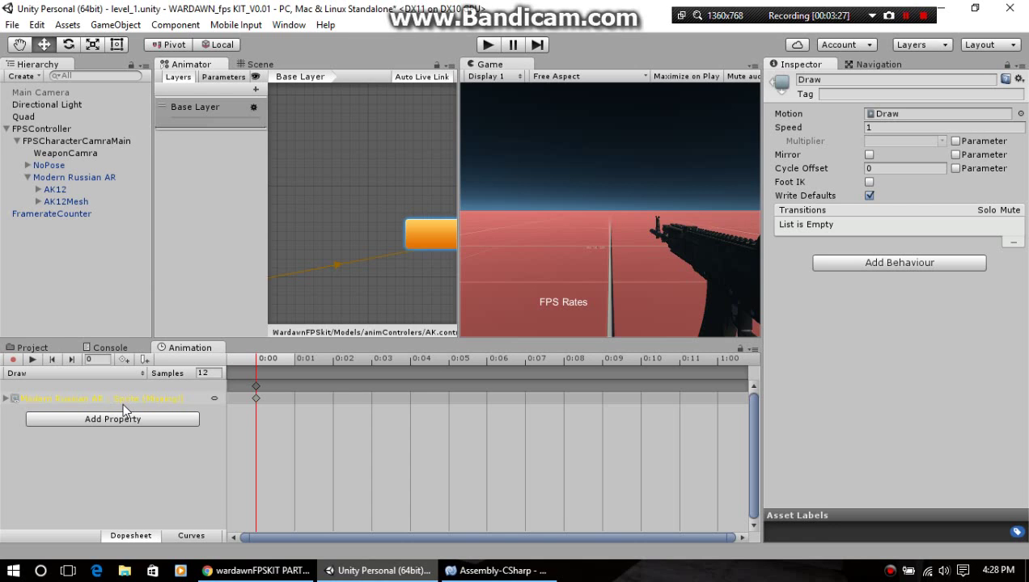
left_click(85, 178)
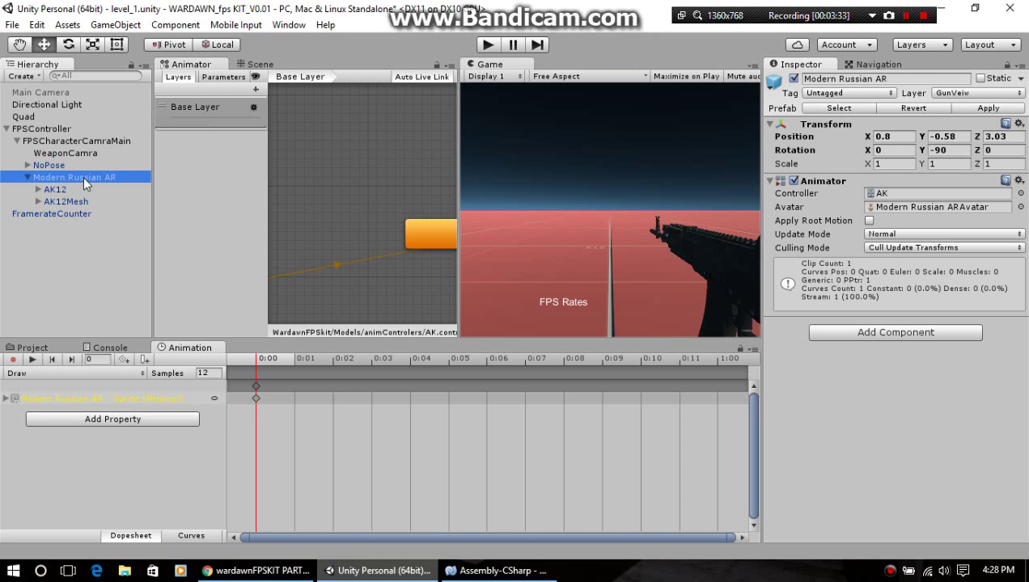
right_click(69, 401)
left_click(81, 407)
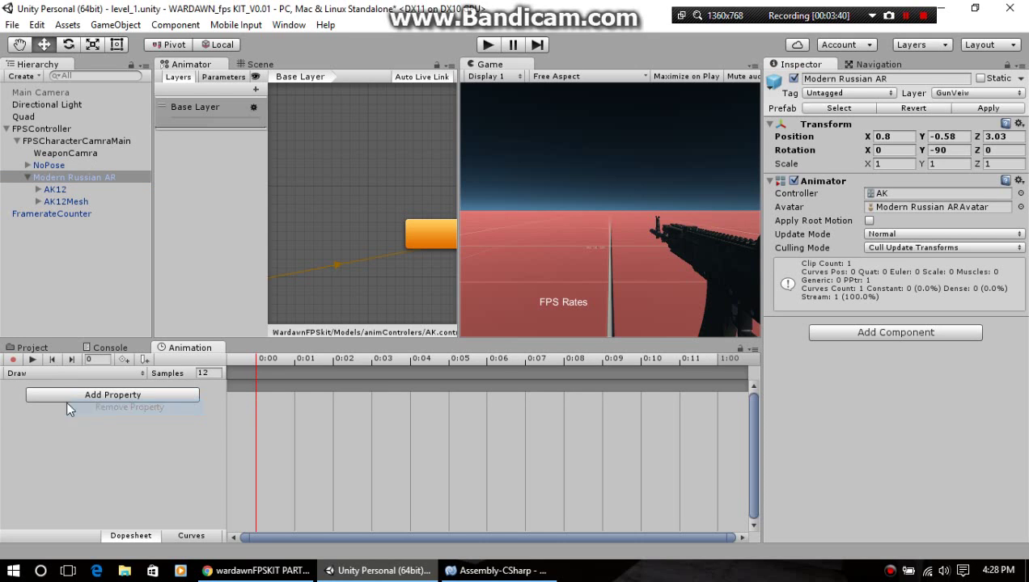
Step: Start recording the Draw clip on Modern Russian AR and key its first frame with a Y rotation of about -90.3
left_click(66, 179)
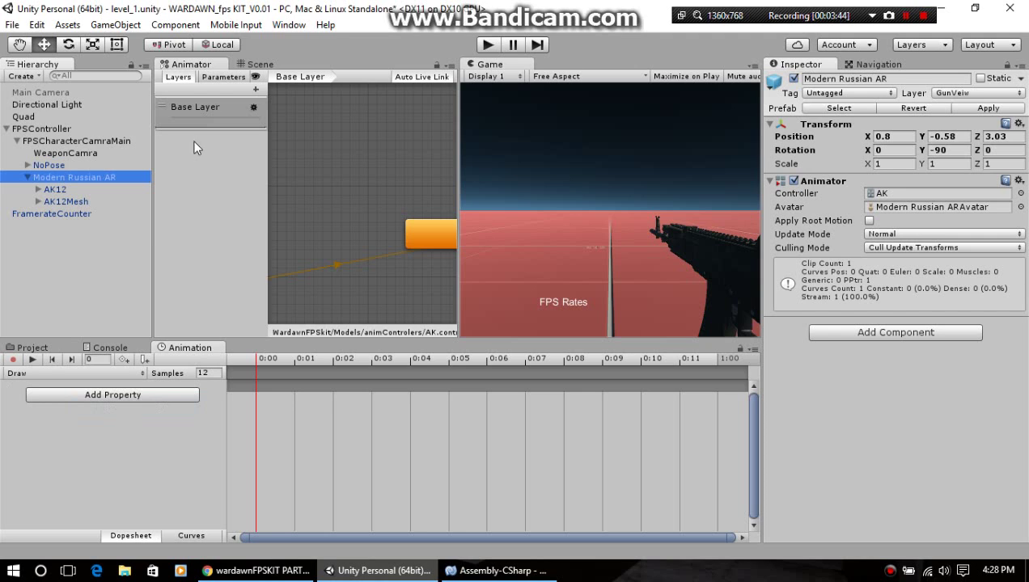
left_click(13, 361)
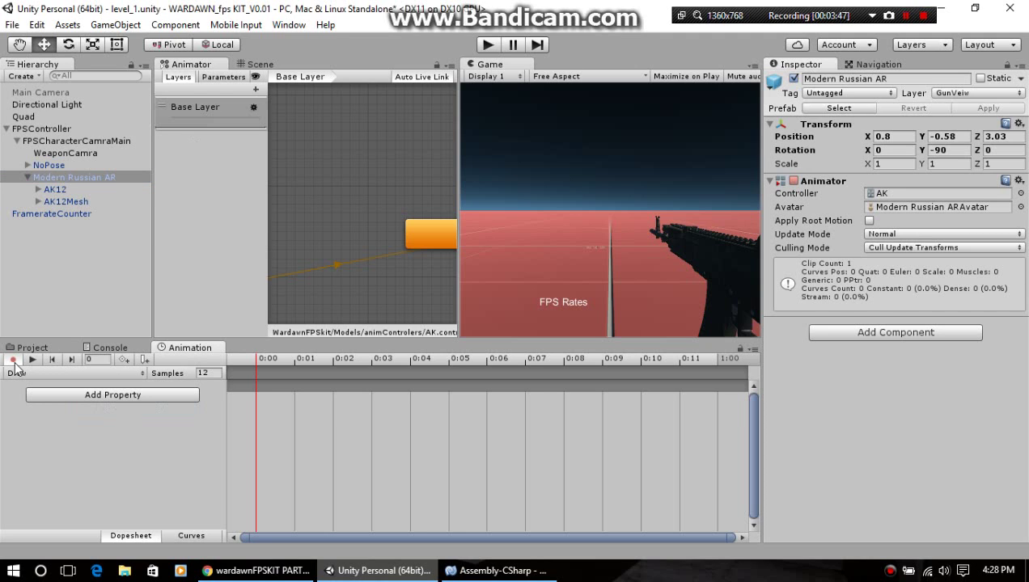
left_click(261, 64)
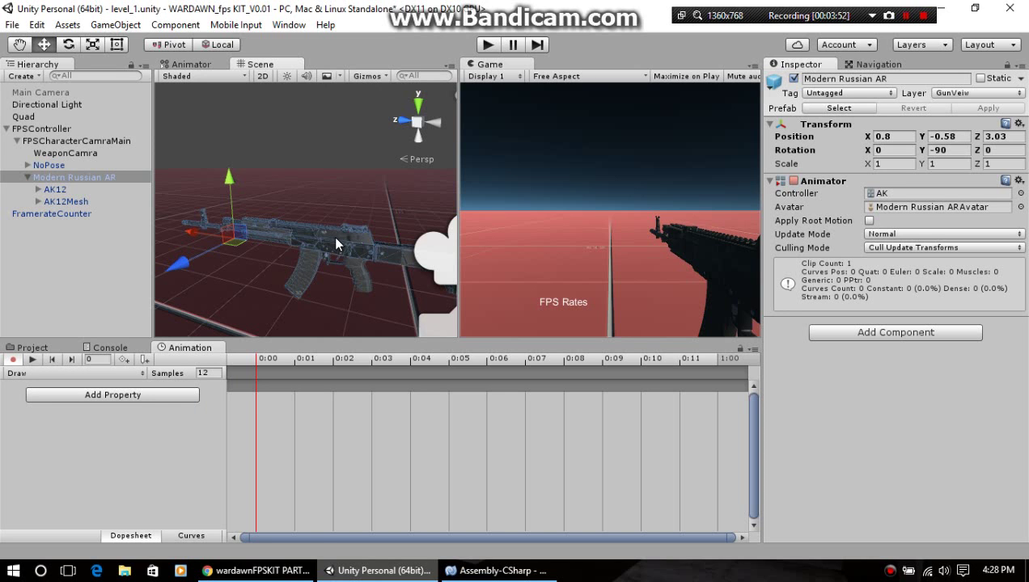
key("ctrl+p")
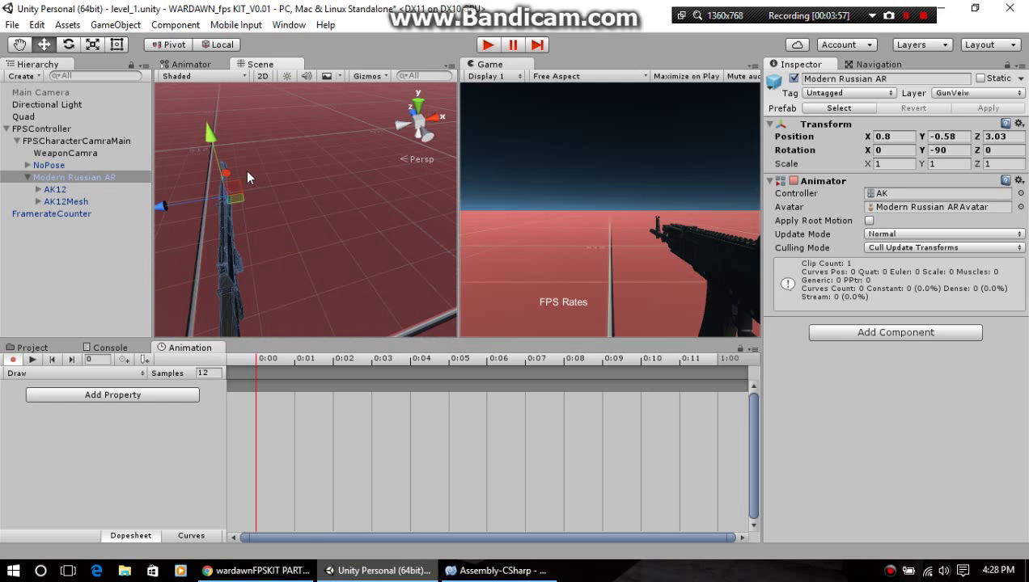
left_click(67, 45)
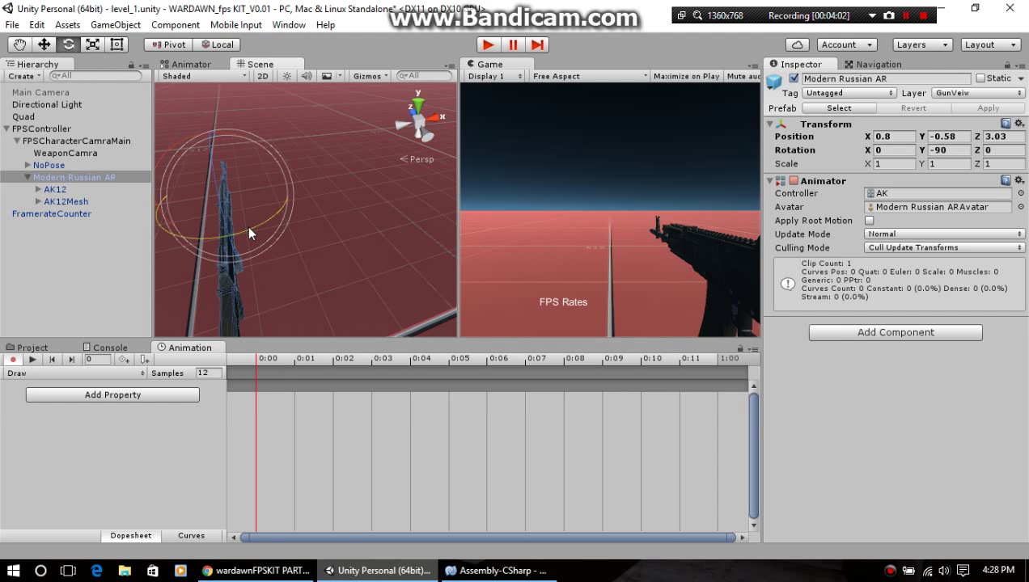
left_click_drag(251, 230, 251, 232)
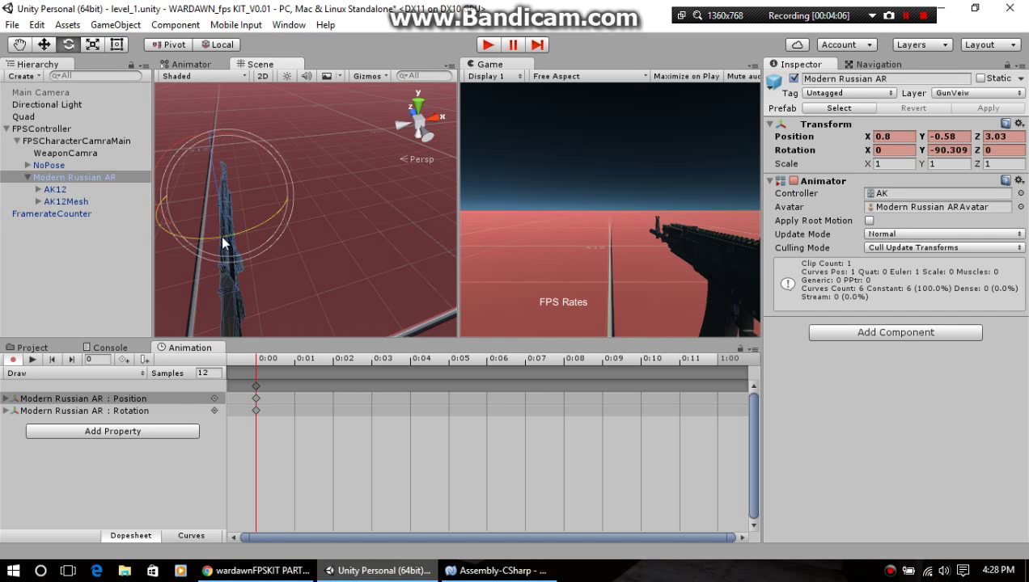
Step: Key the rifle at frame 9 with a Y rotation of about -110.7 and a position of about X 0.14, Y -1.3, Z 2.78
left_click(255, 398)
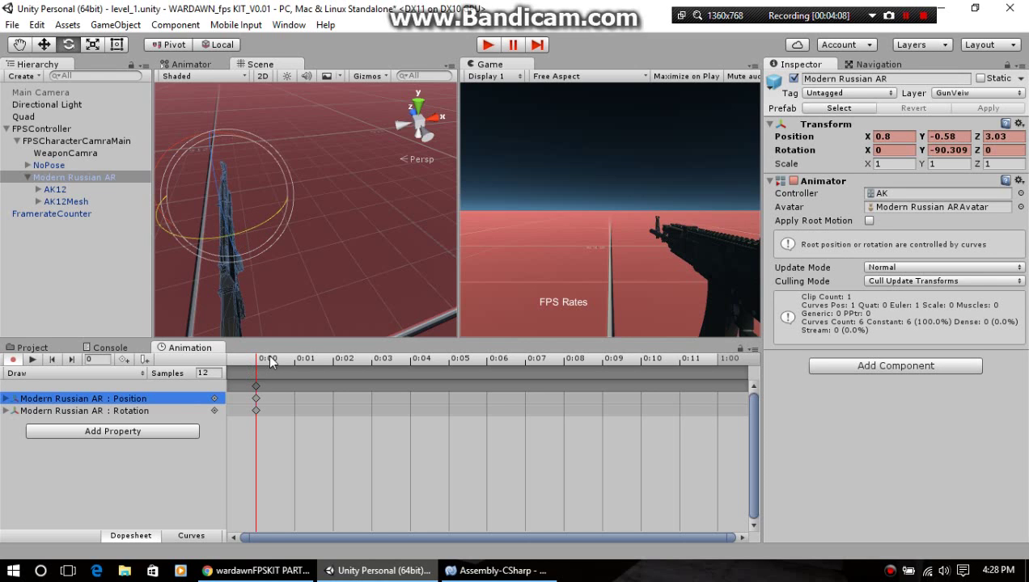
left_click_drag(271, 359, 606, 368)
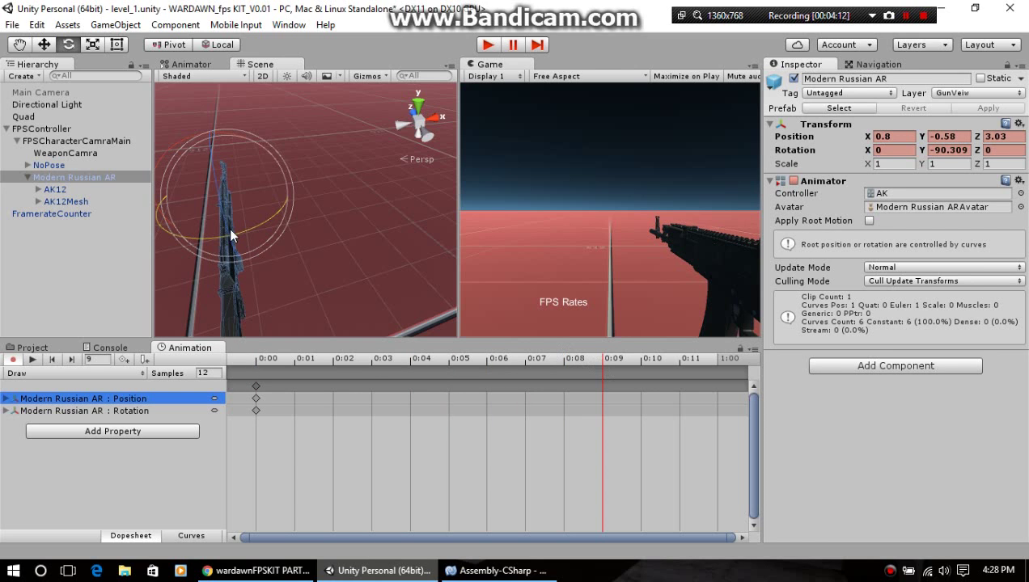
mouse_move(224, 236)
left_mouse_down()
mouse_move(290, 181)
mouse_move(322, 123)
mouse_move(285, 162)
mouse_move(266, 165)
mouse_move(212, 246)
left_mouse_up()
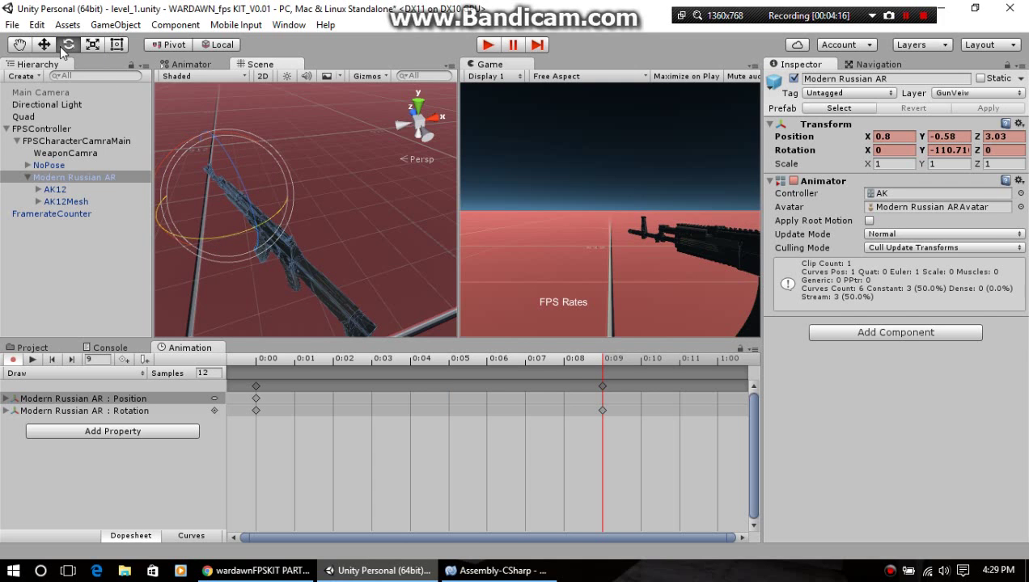
key("w")
left_click_drag(218, 194, 193, 235)
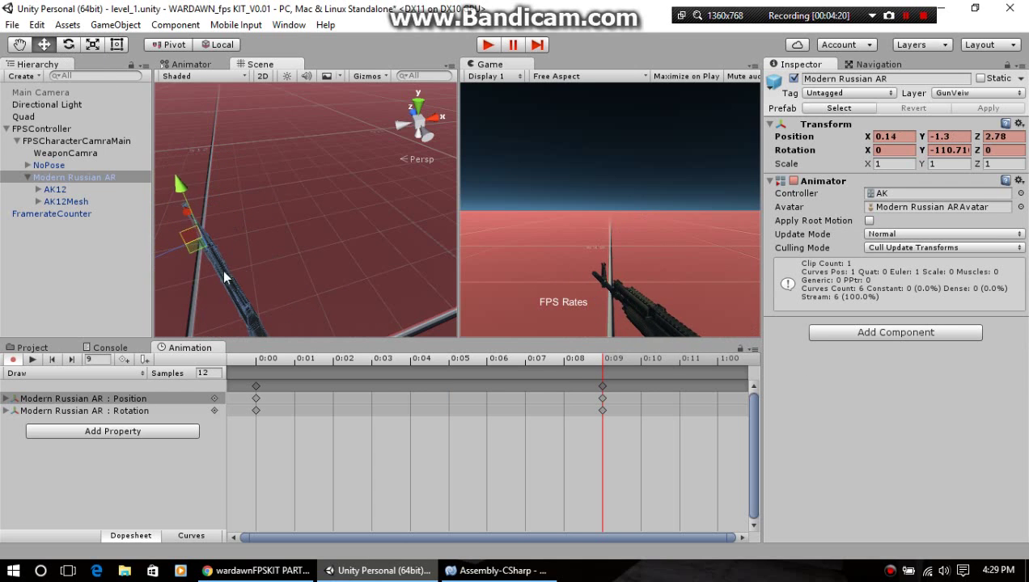
Step: Adjust the frame 9 pose to rotation about Y -138, Z -21.7 and position about X -1.02, Y -1.3, Z 1.49
left_click(71, 47)
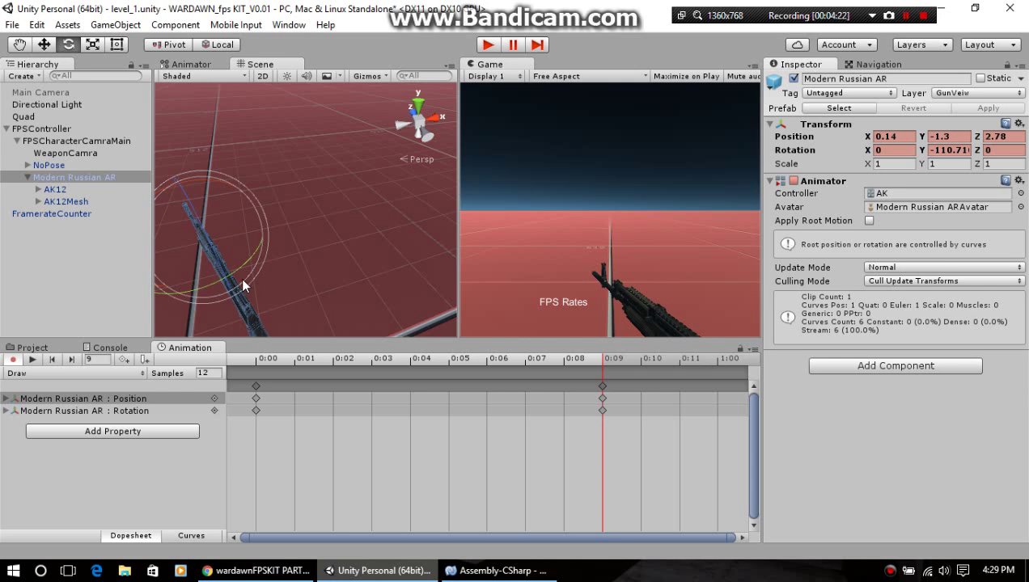
left_click_drag(239, 261, 176, 190)
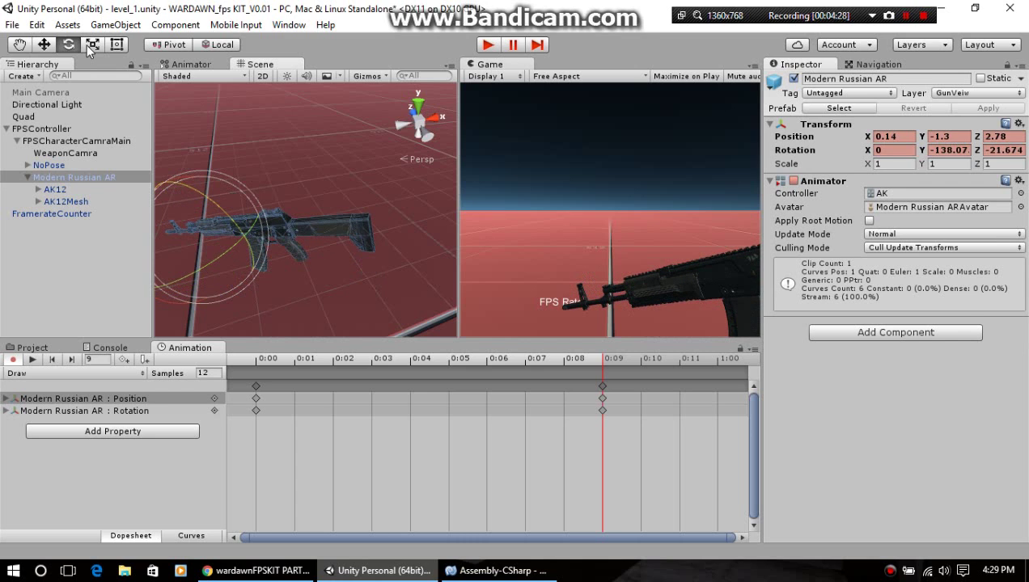
left_click(45, 47)
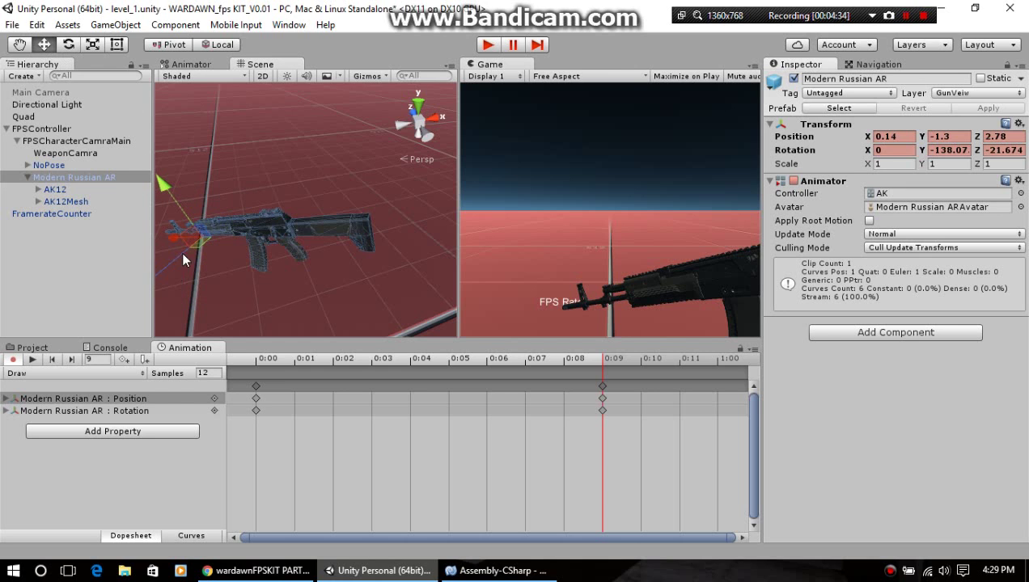
left_click_drag(176, 261, 147, 338)
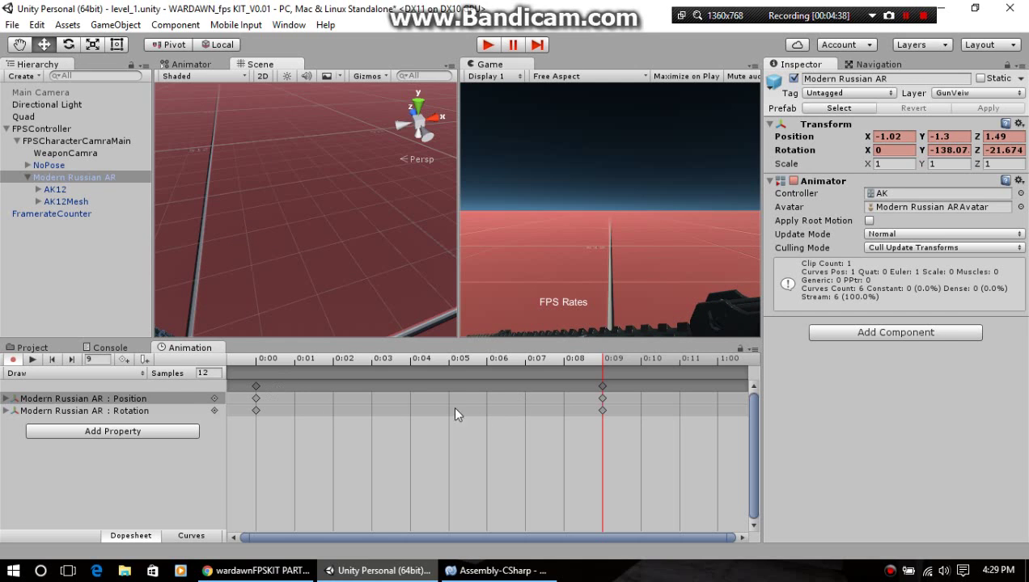
Step: Preview the Draw animation, stop playback and scrub the timeline to frame 9
left_click(12, 359)
left_click(32, 359)
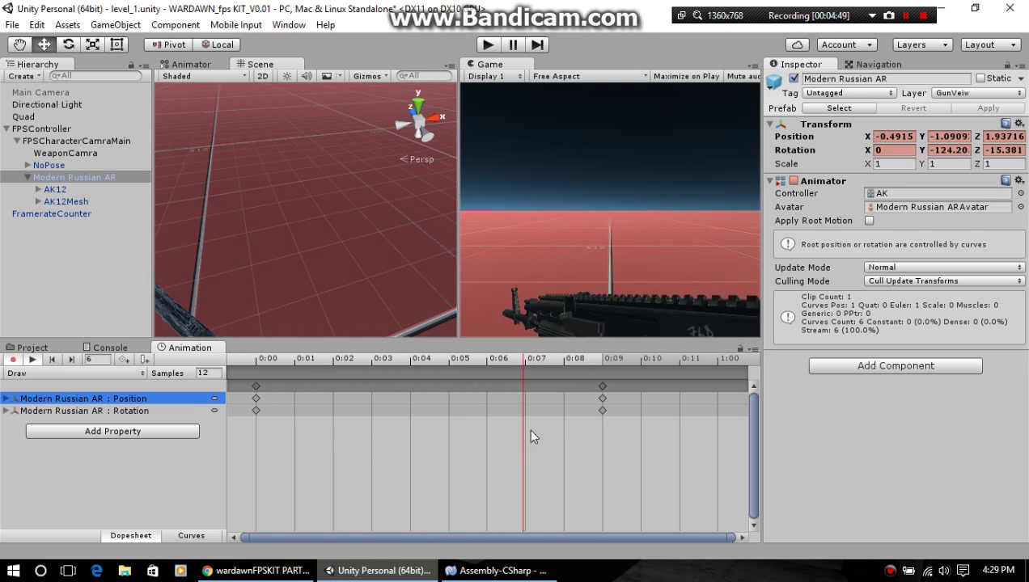
left_click(32, 360)
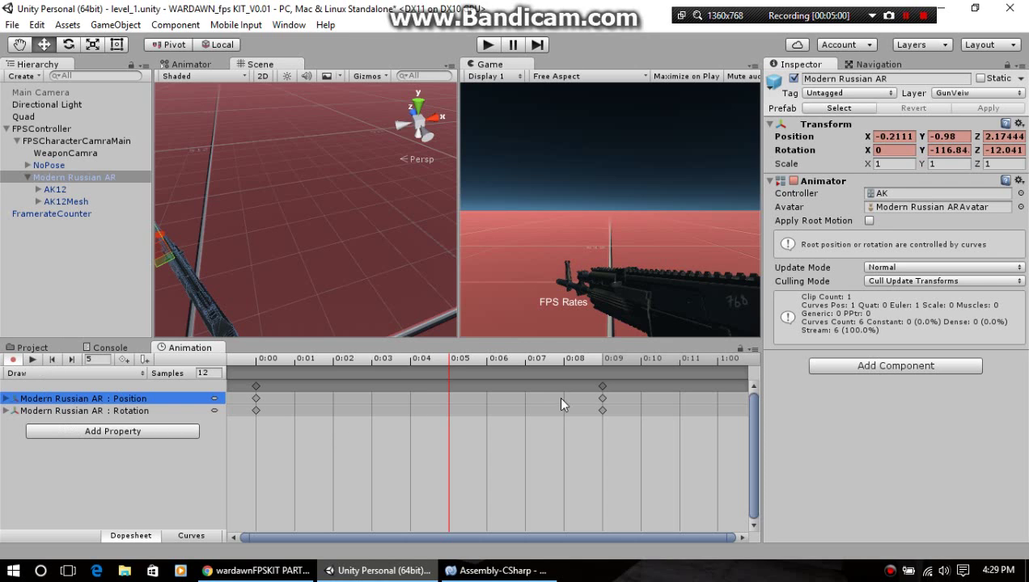
left_click_drag(449, 360, 610, 377)
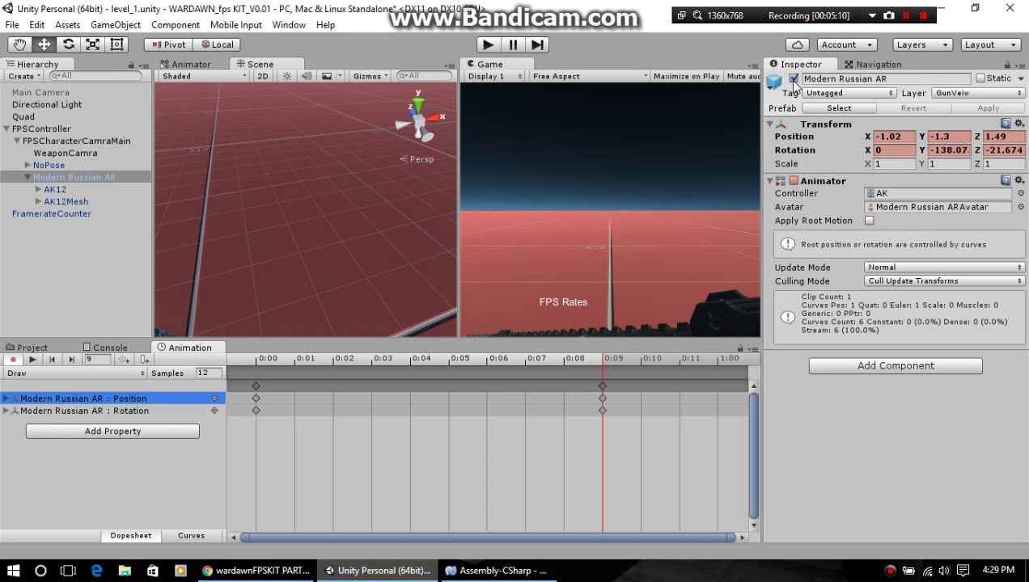
Step: Try toggling the rifle's active state off and on at frame 10 of the Draw clip
left_click(635, 360)
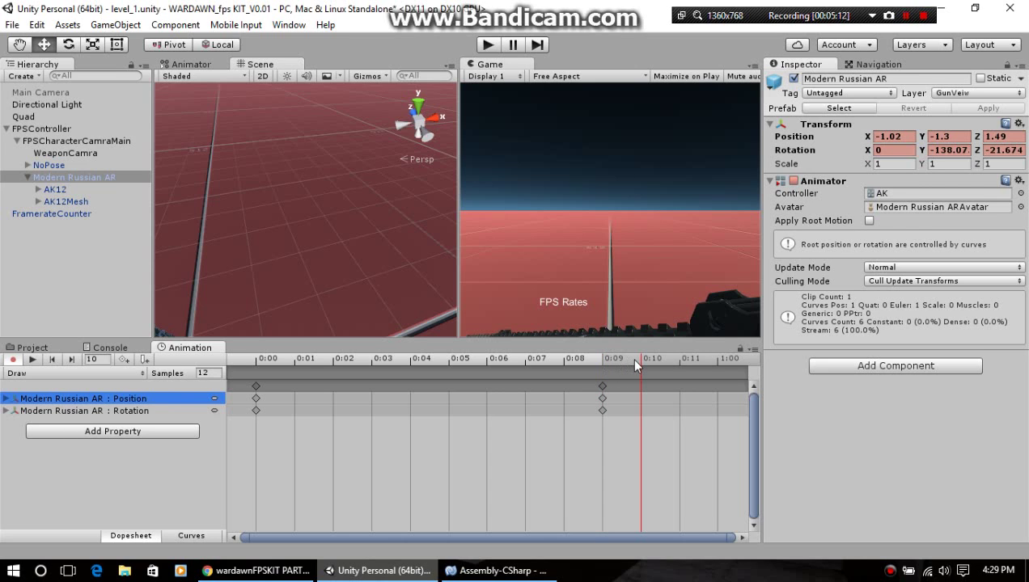
left_click(793, 79)
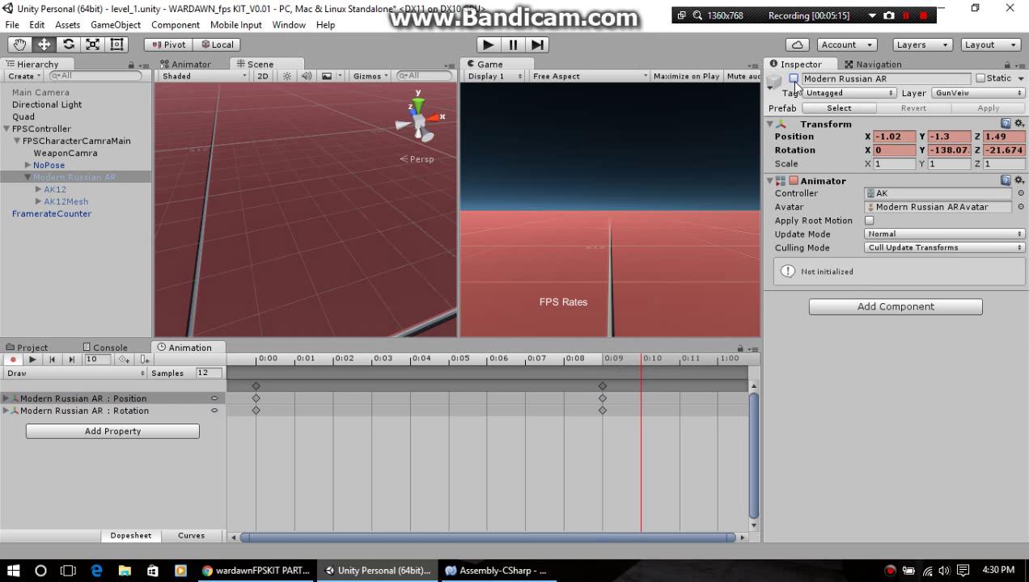
left_click(794, 80)
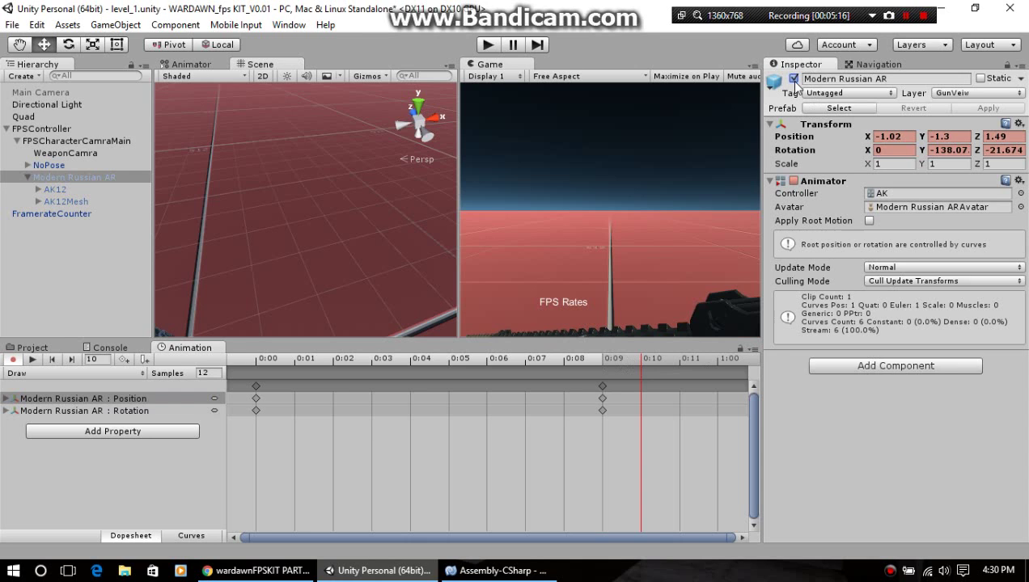
left_click(794, 79)
left_click(794, 79)
Step: Look through the rifle's animatable properties, including Transform, that can be added to the Draw clip
left_click(113, 432)
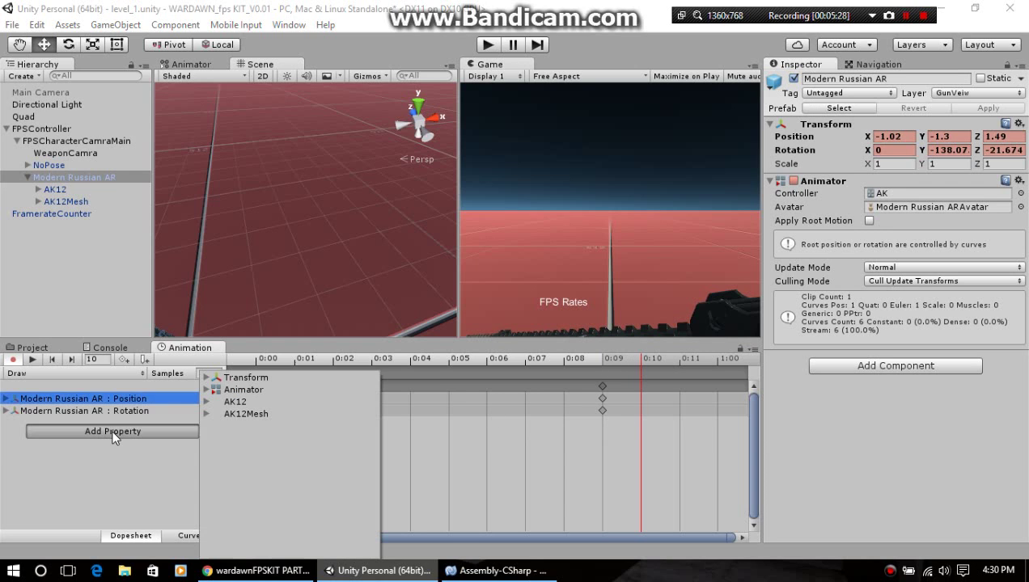
left_click(243, 378)
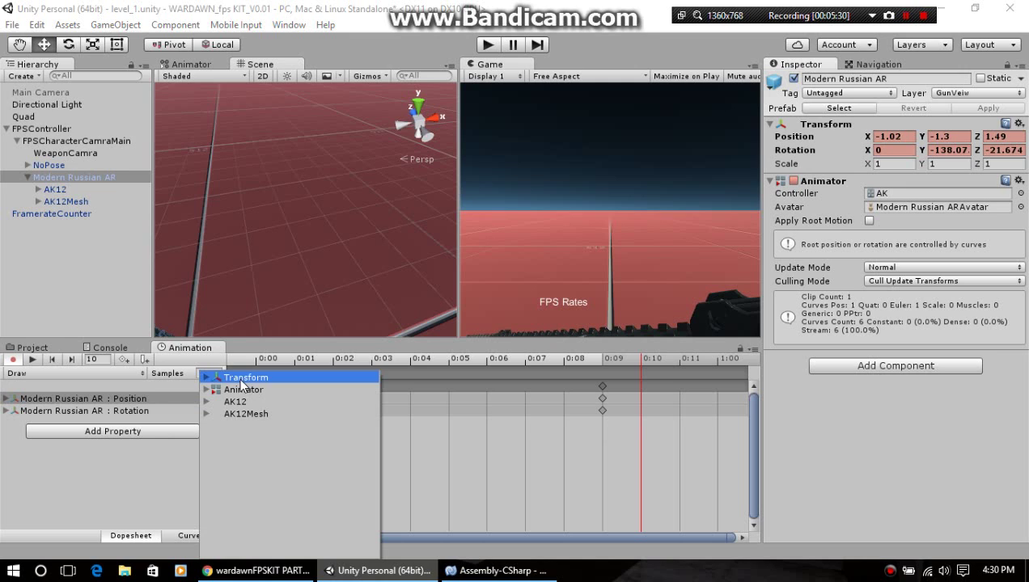
left_click(208, 377)
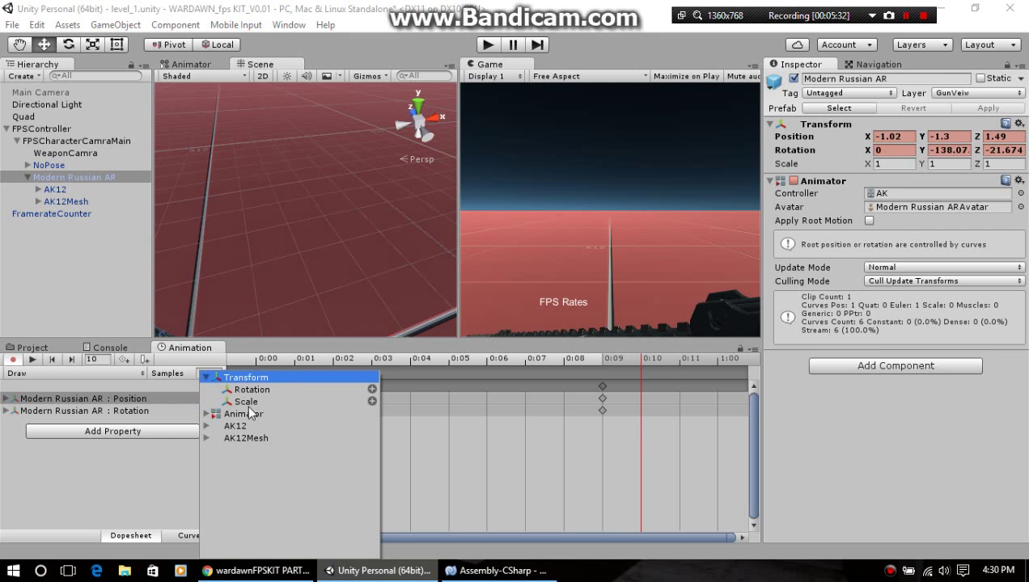
left_click(206, 378)
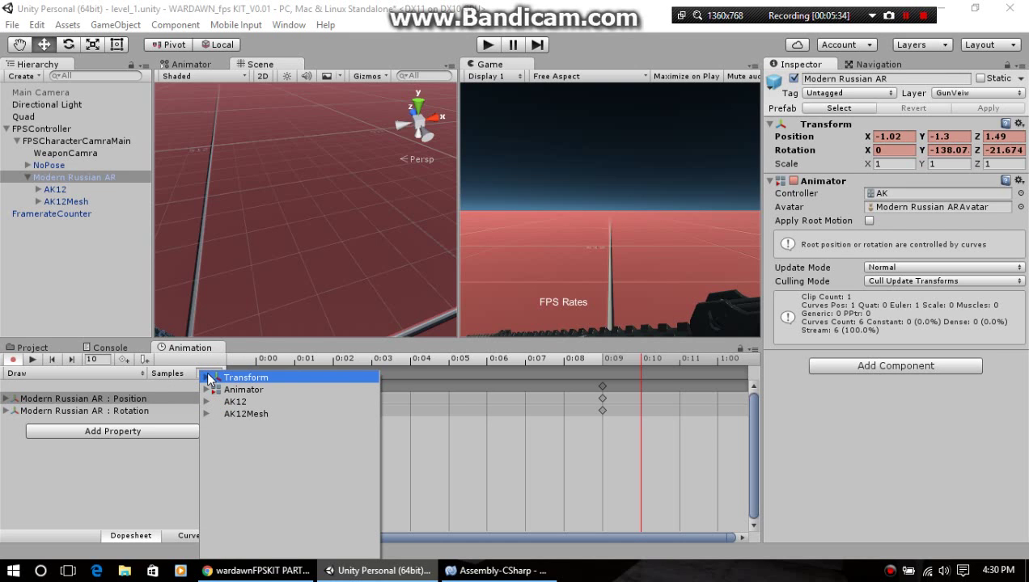
left_click(207, 378)
left_click(208, 377)
left_click(77, 179)
left_click(77, 178)
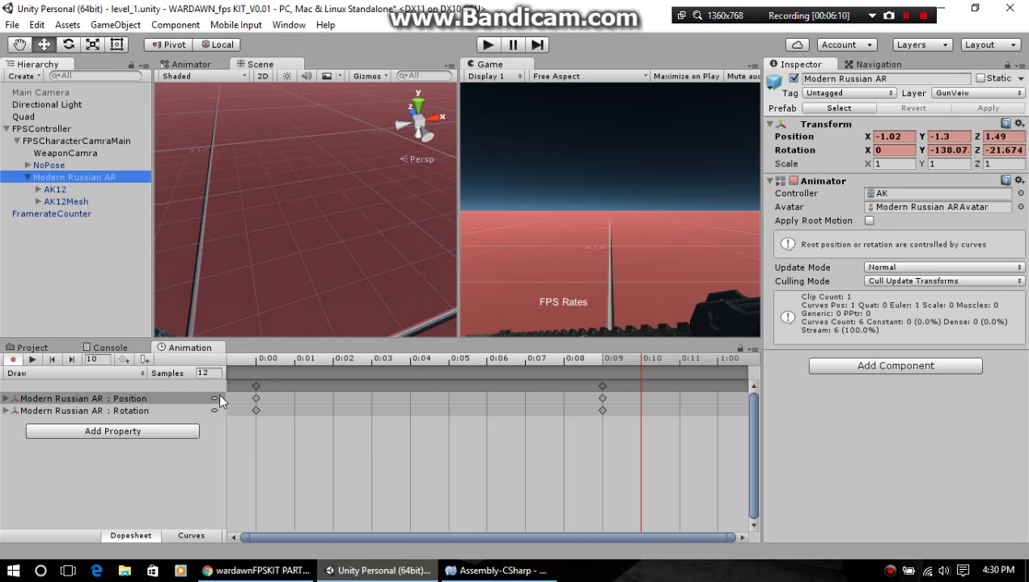
Step: Scrub the Draw clip back through frame 5 to frame 0 to review the rifle's motion
left_click(252, 365)
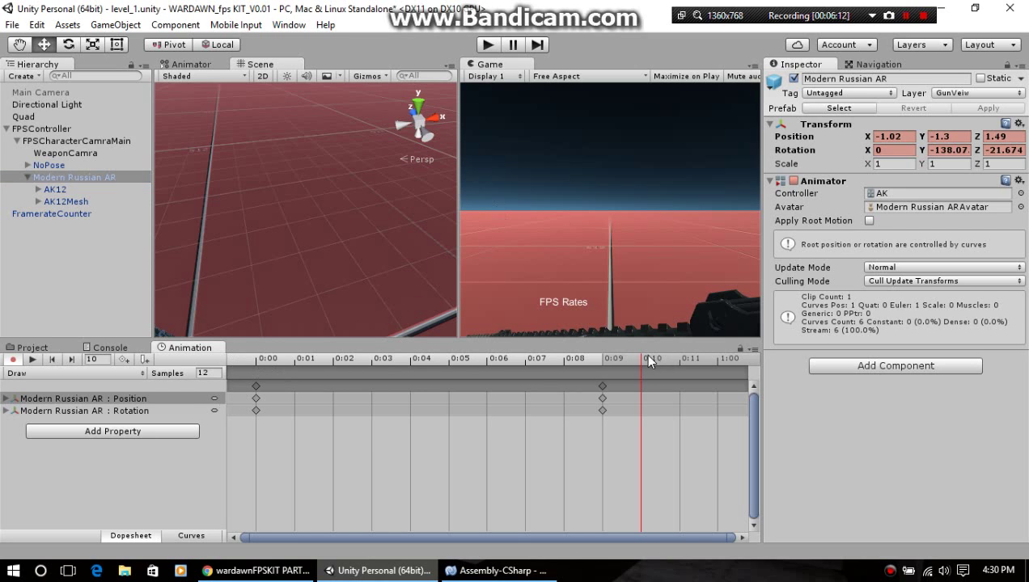
left_click_drag(643, 363, 449, 363)
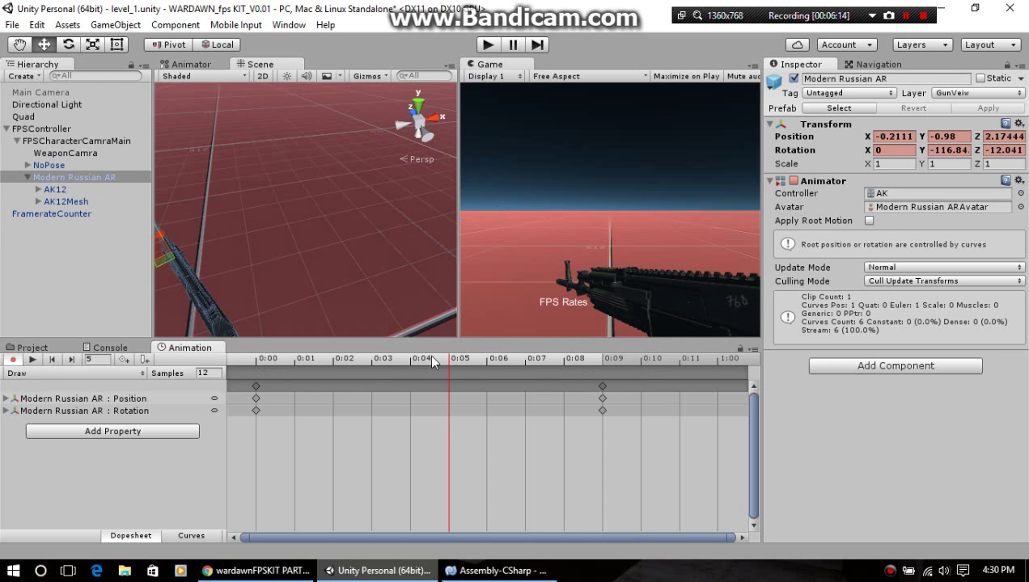
left_click_drag(446, 363, 254, 376)
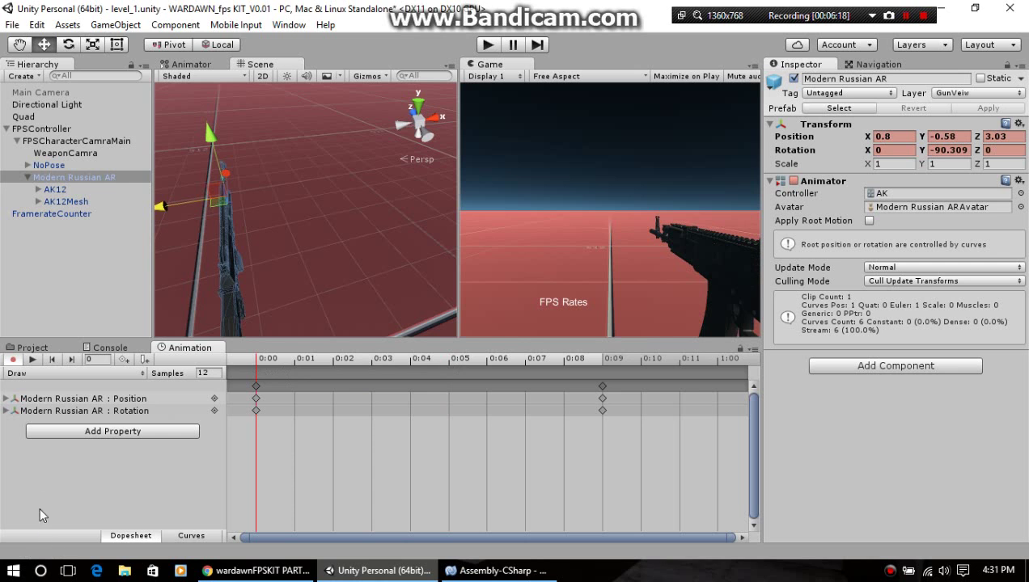
key("ctrl+p")
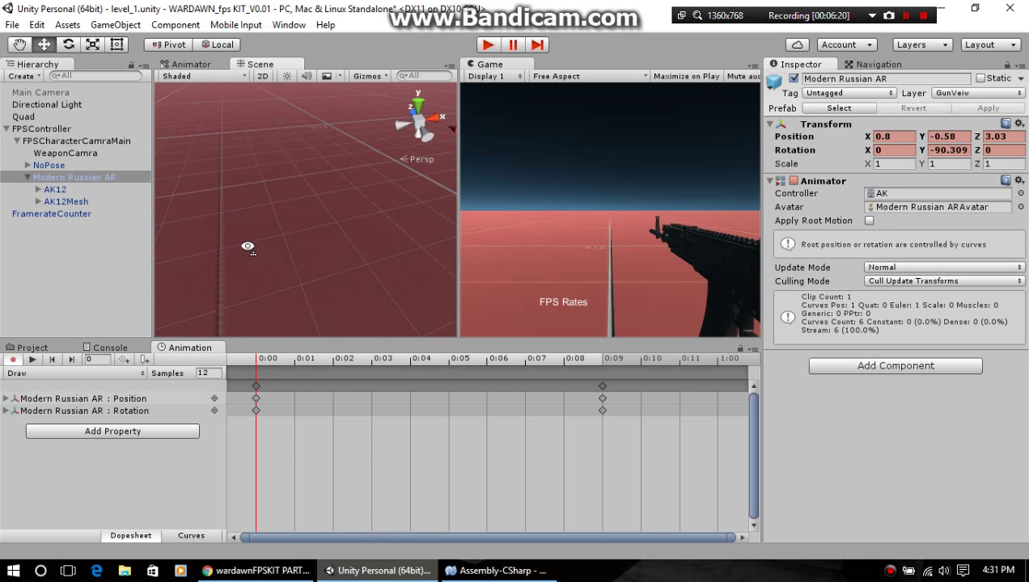
Step: Examine the rifle's frame 0 pose in the scene from several angles, ending with a wider side view
middle_click_drag(284, 235, 375, 278)
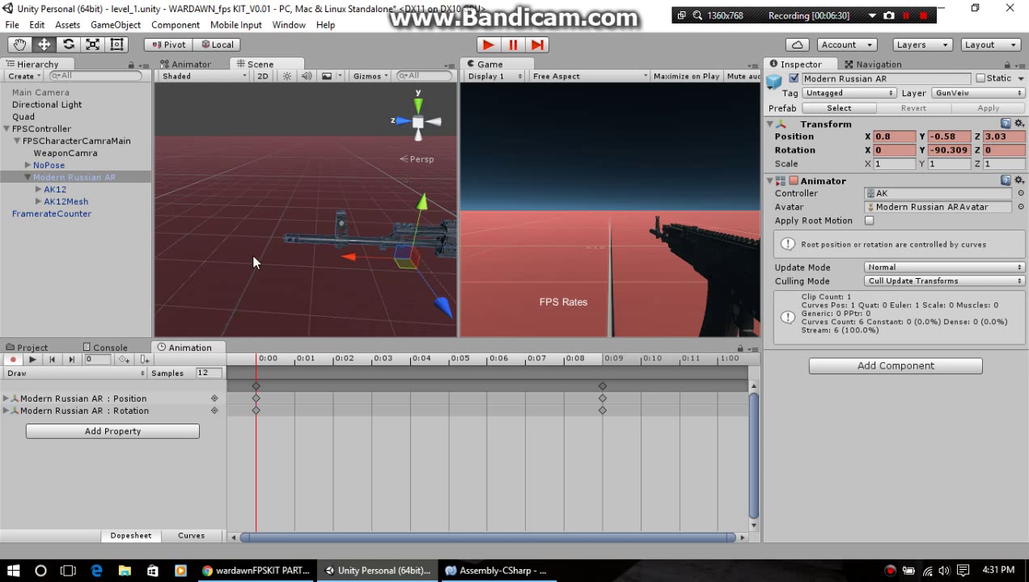
middle_click_drag(207, 268, 401, 275)
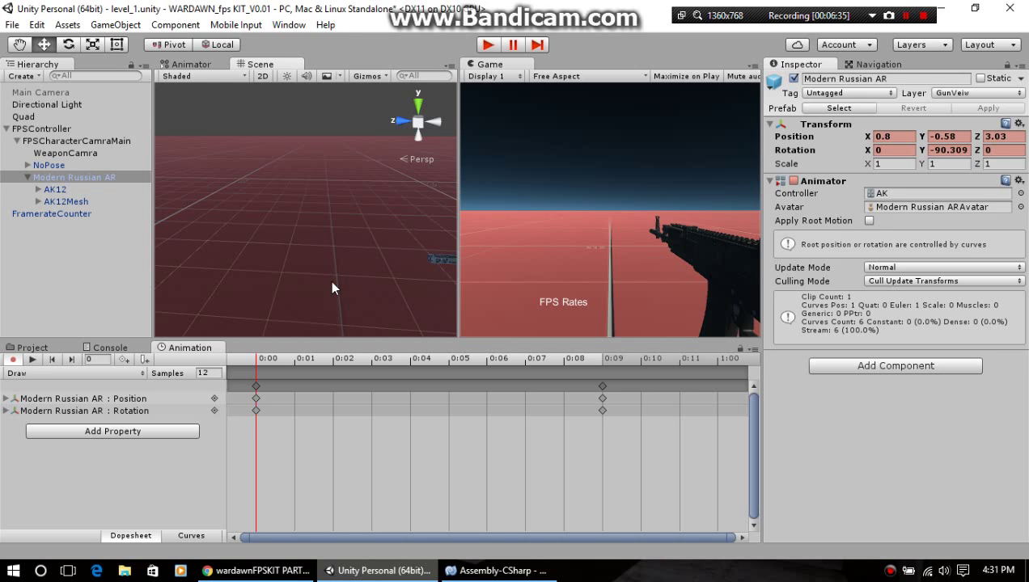
middle_click_drag(321, 260, 296, 261)
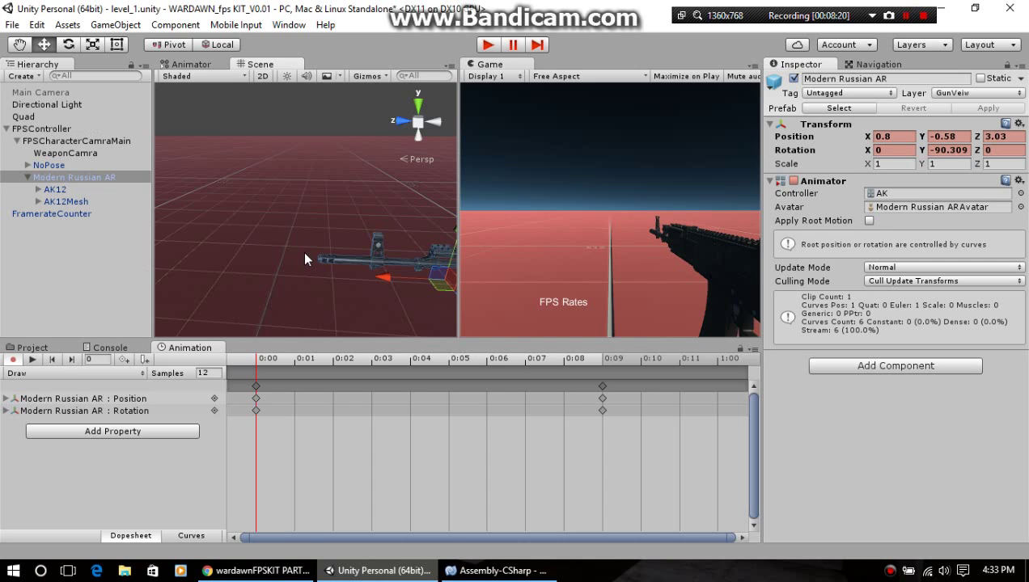
left_click_drag(305, 259, 309, 226)
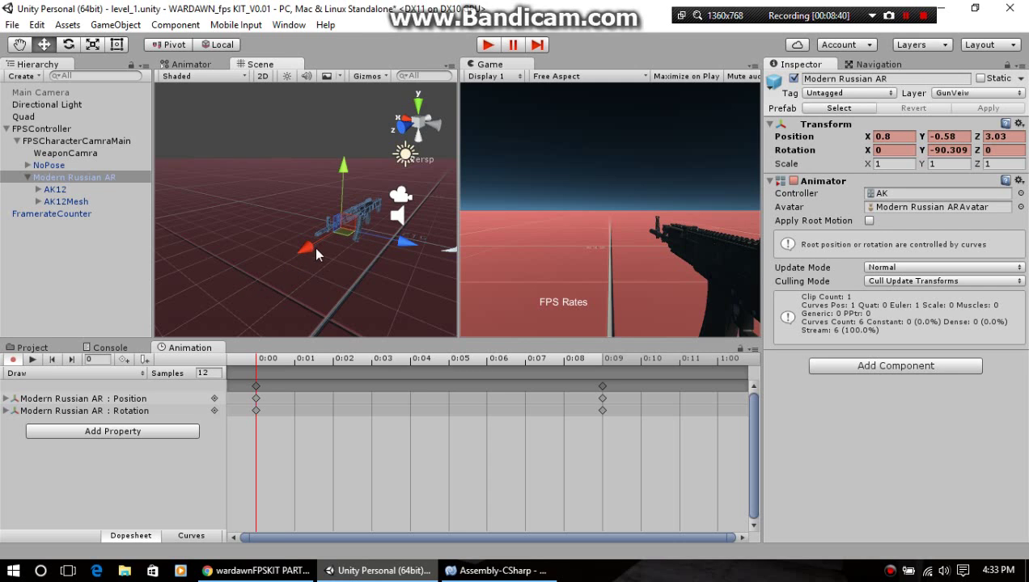
middle_click_drag(332, 246, 299, 271)
right_click_drag(299, 270, 174, 258)
middle_click_drag(298, 250, 154, 241)
middle_click_drag(250, 280, 274, 279)
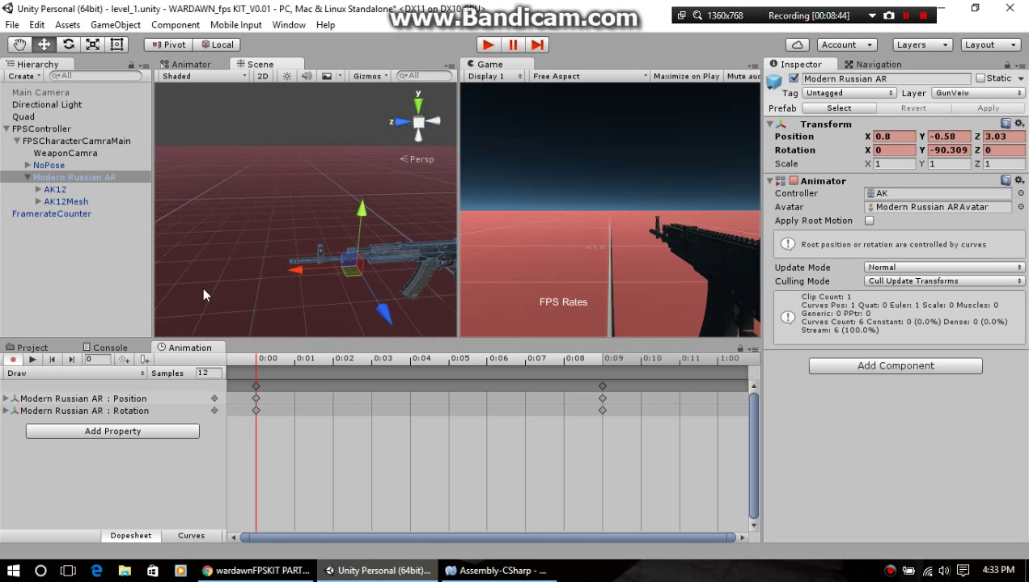
middle_click_drag(202, 287, 232, 298)
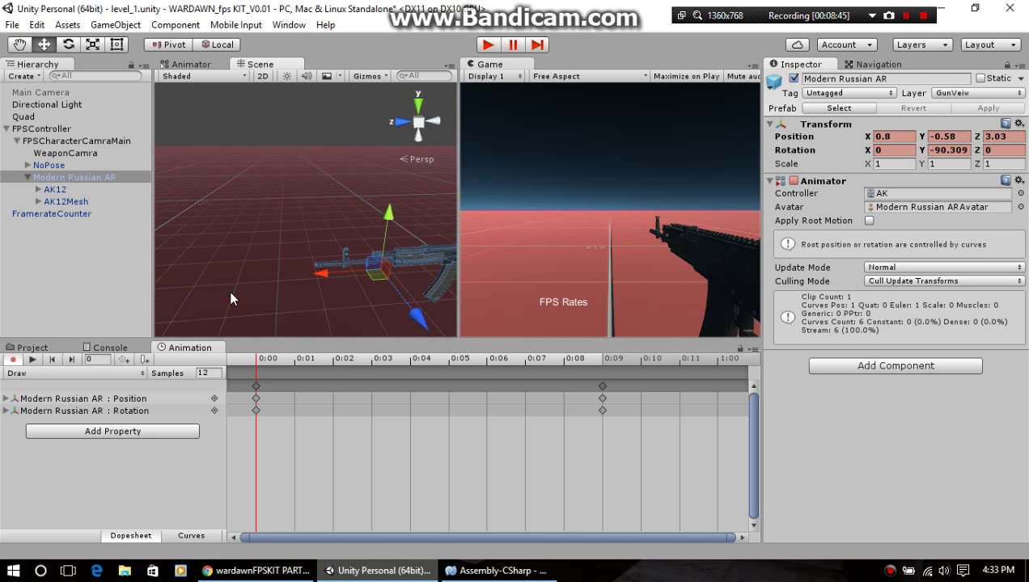
scroll(304, 257, "down", 9)
middle_click_drag(303, 259, 314, 275)
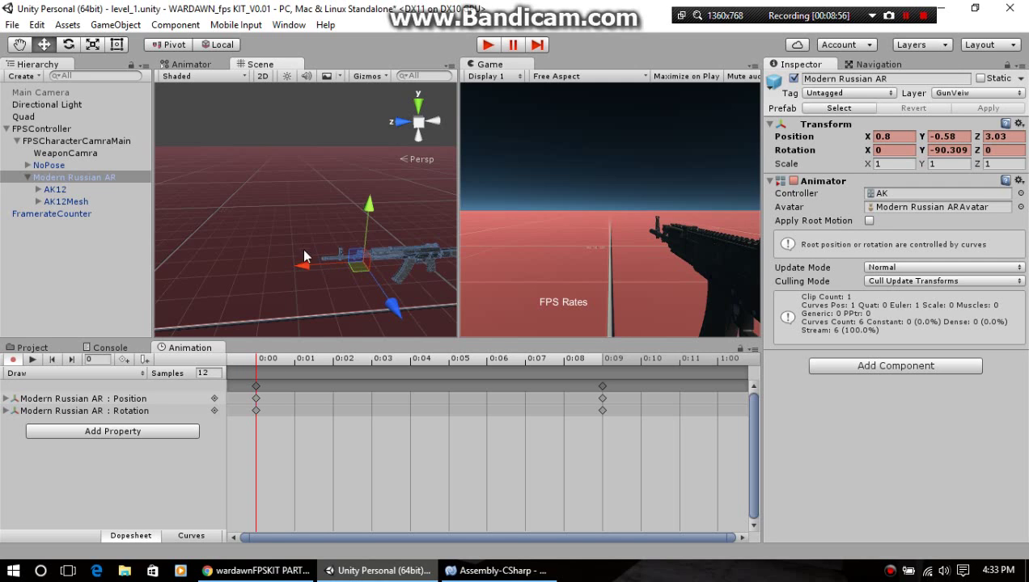
Step: Leave the rifle's animation recording by selecting the FramerateCounter, and review the FPSController's component settings
right_click(68, 265)
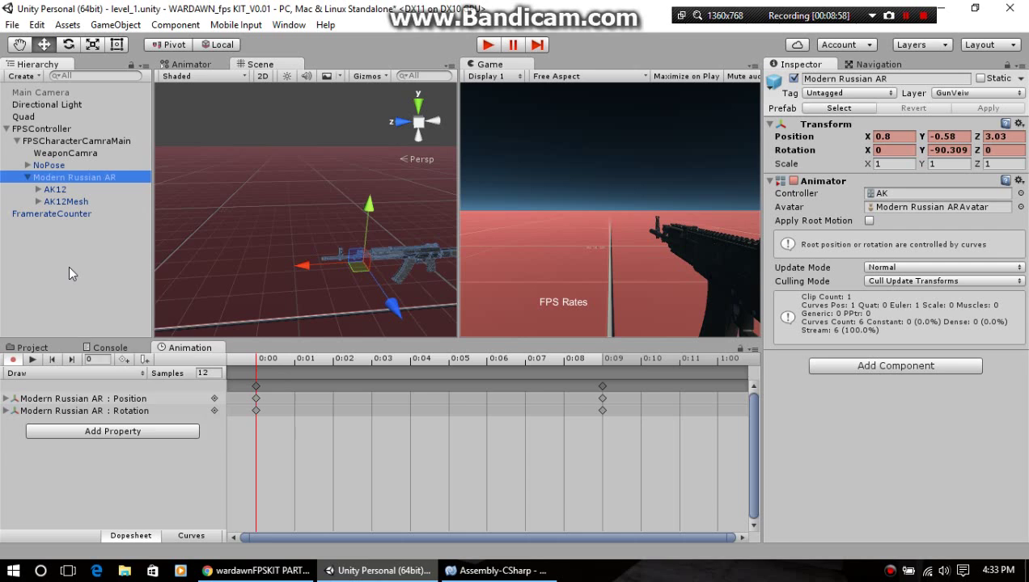
left_click(56, 214)
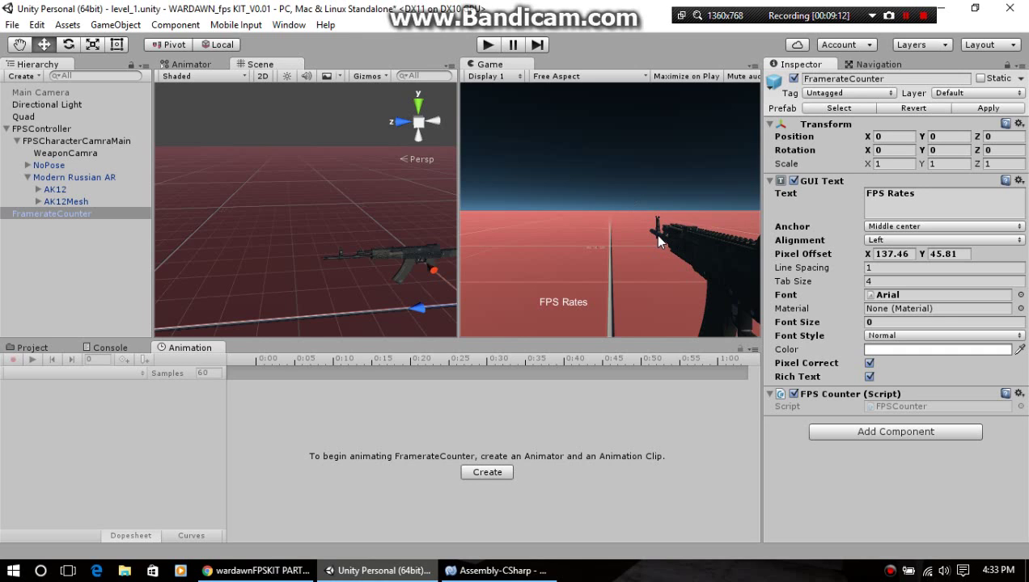
left_click(65, 129)
scroll(865, 243, "down", 10)
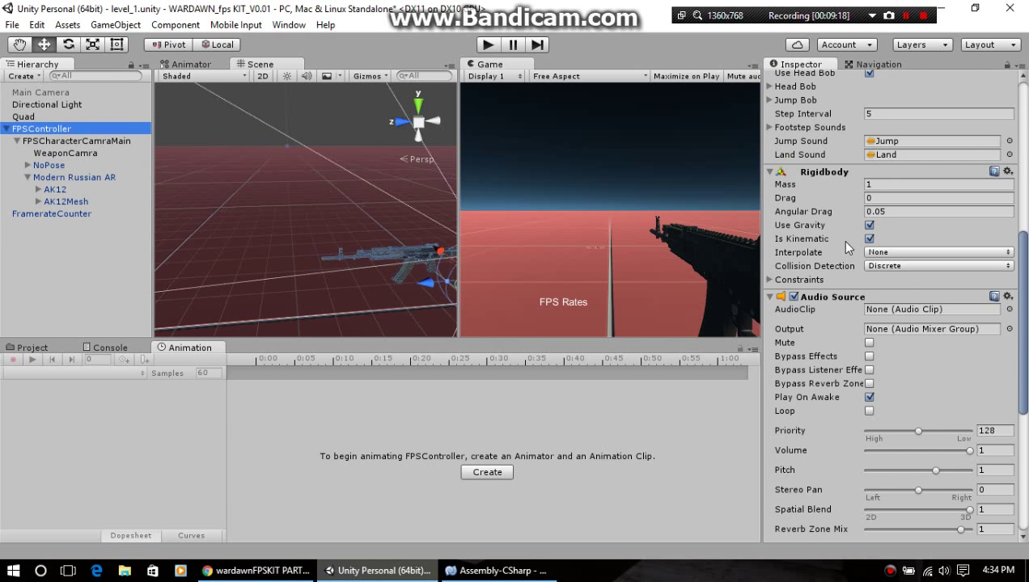
scroll(841, 243, "up", 10)
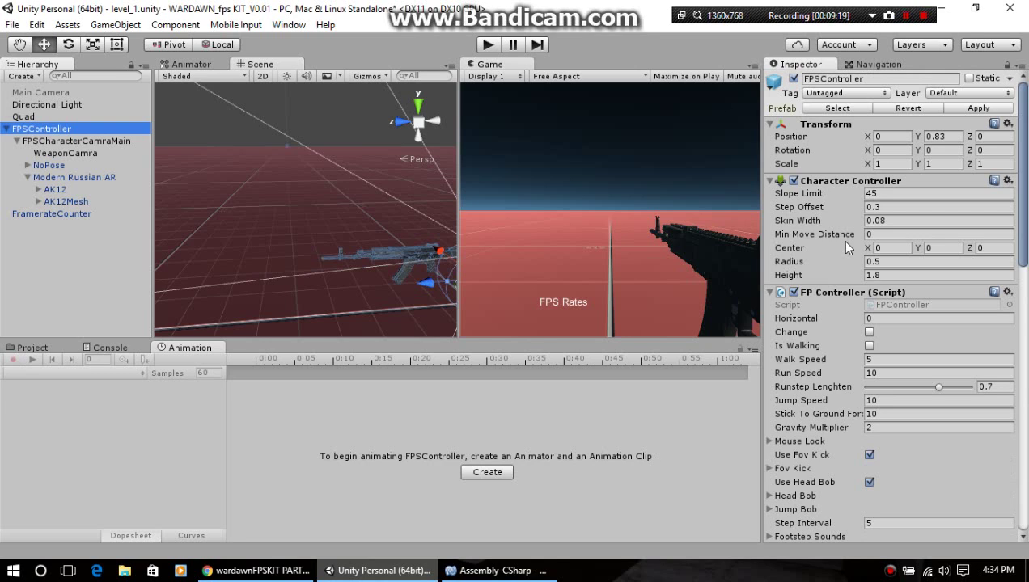